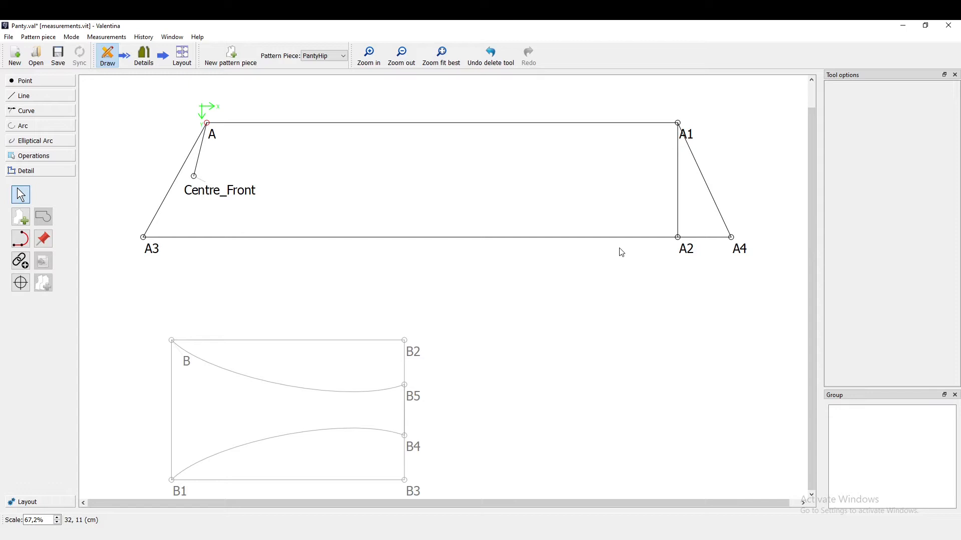
Make PantyCrotch the active pattern piece in the draft.
click(323, 55)
click(325, 72)
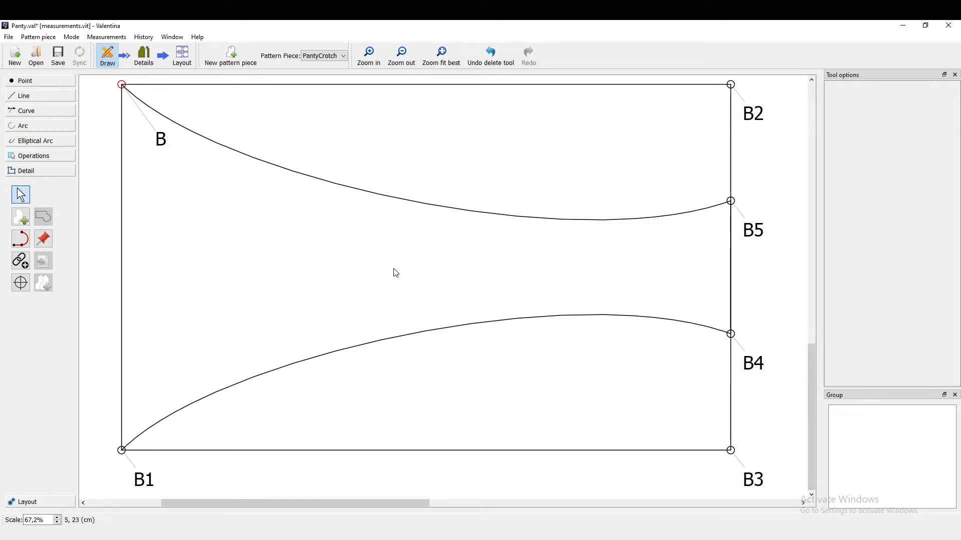
scroll(399, 290, up, 1)
scroll(398, 290, down, 1)
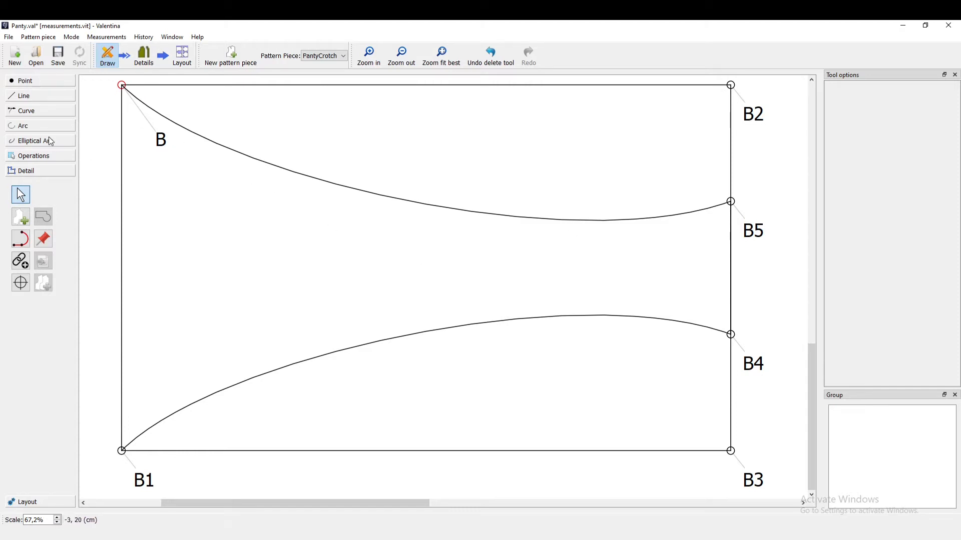
Select the B–B5 curve and move point B's control handle slightly, to about 4.08 cm at 314°.
click(31, 112)
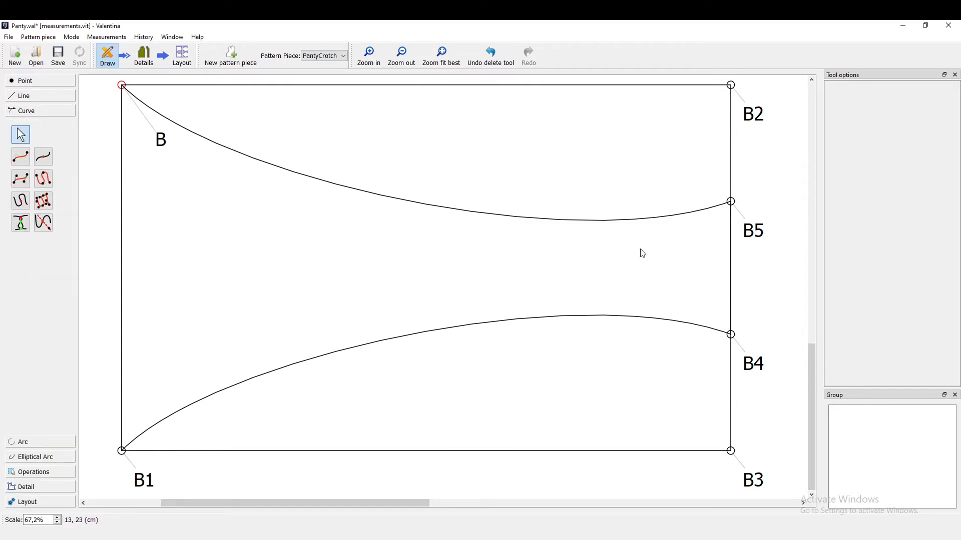
click(701, 213)
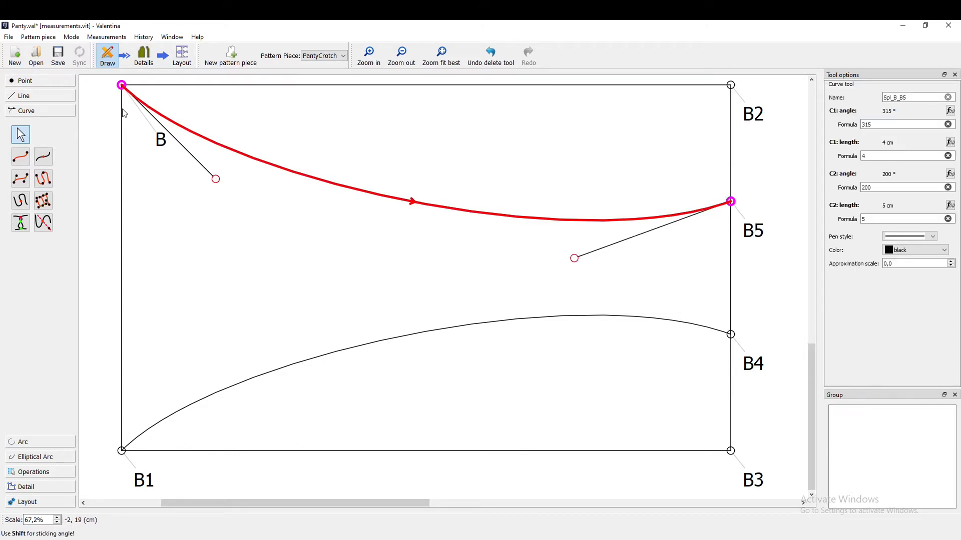
drag(216, 181, 215, 183)
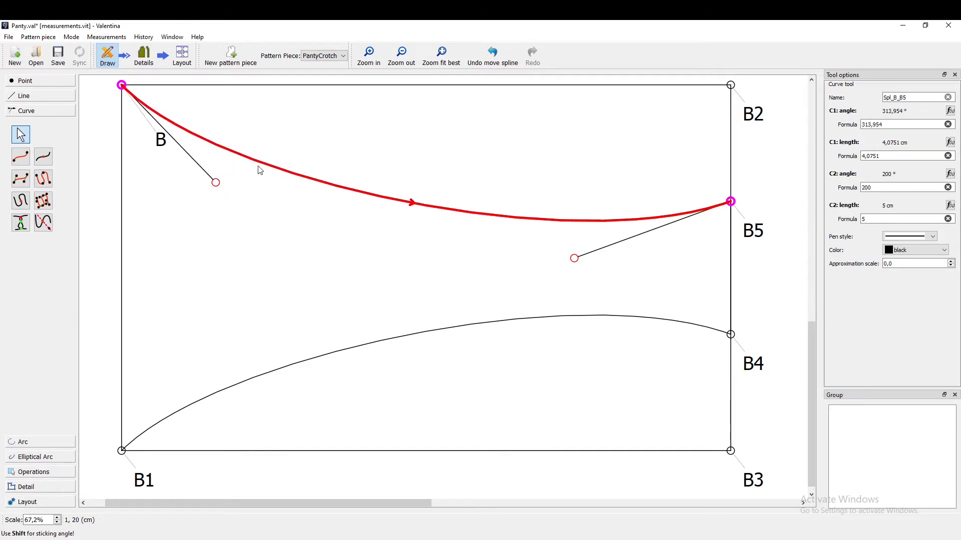
Set the B–B5 curve's first control point to length 4 and angle 315, and apply the values.
right_click(261, 163)
click(271, 172)
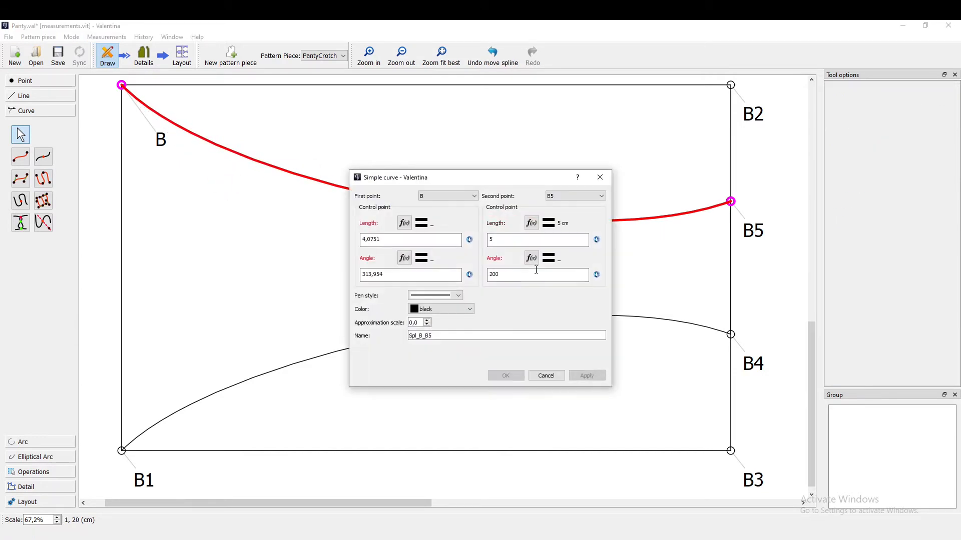
text(4)
double_click(362, 274)
text(315)
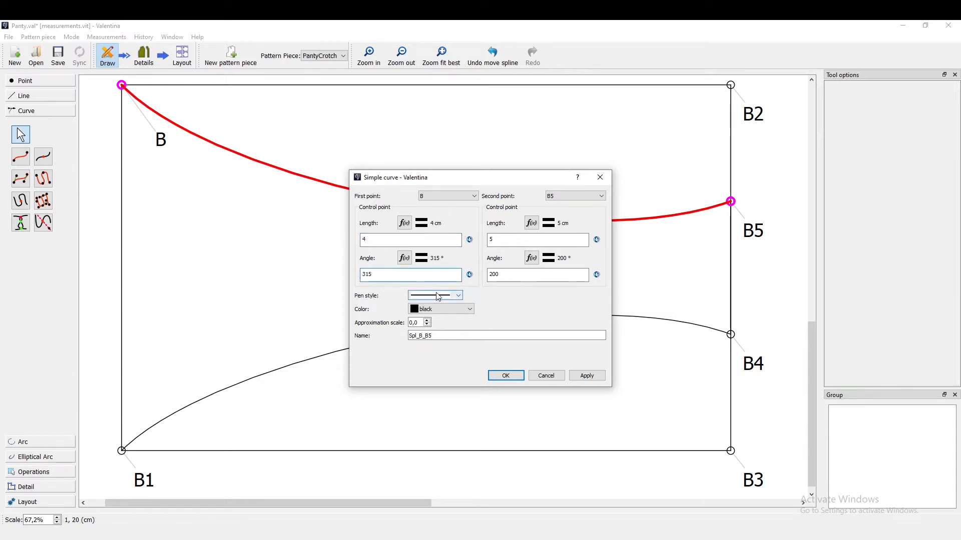
click(587, 376)
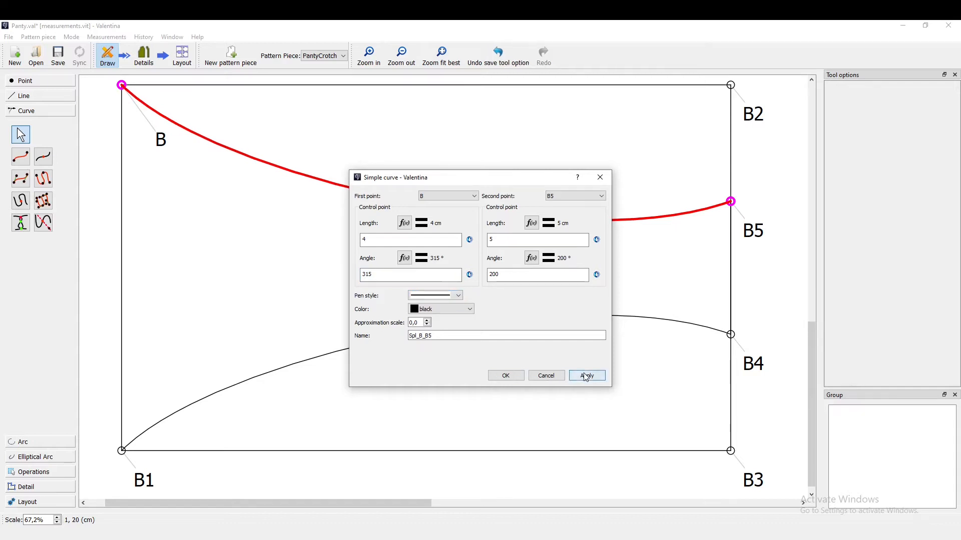
drag(485, 177, 698, 99)
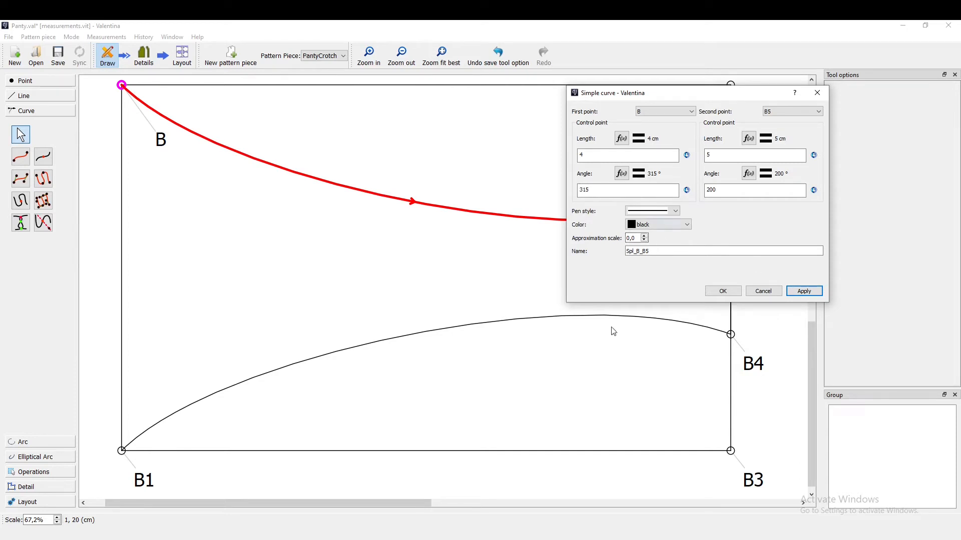
Consult the mirrored-angle diagram in Paint, compare it with the B–B5 curve's control angles and lengths, and confirm the curve settings.
click(550, 539)
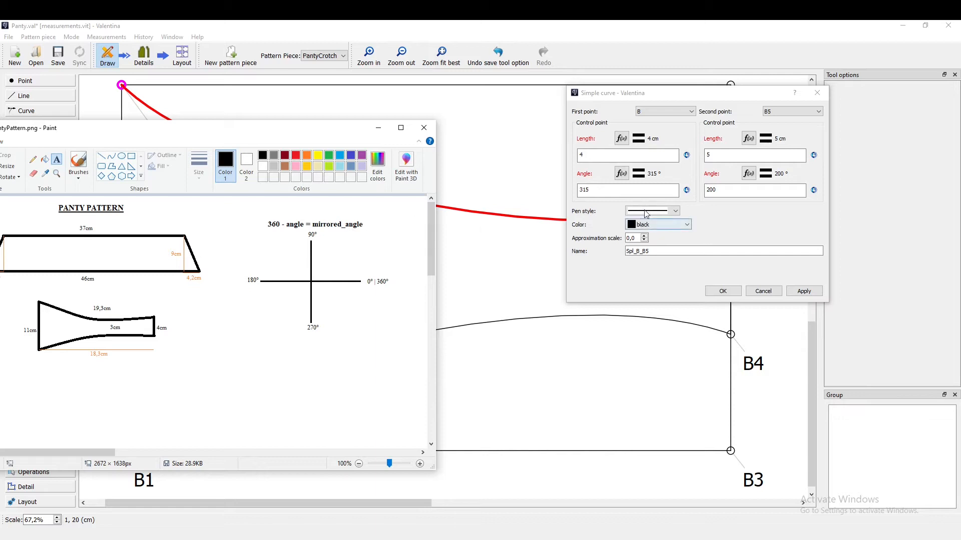
click(739, 191)
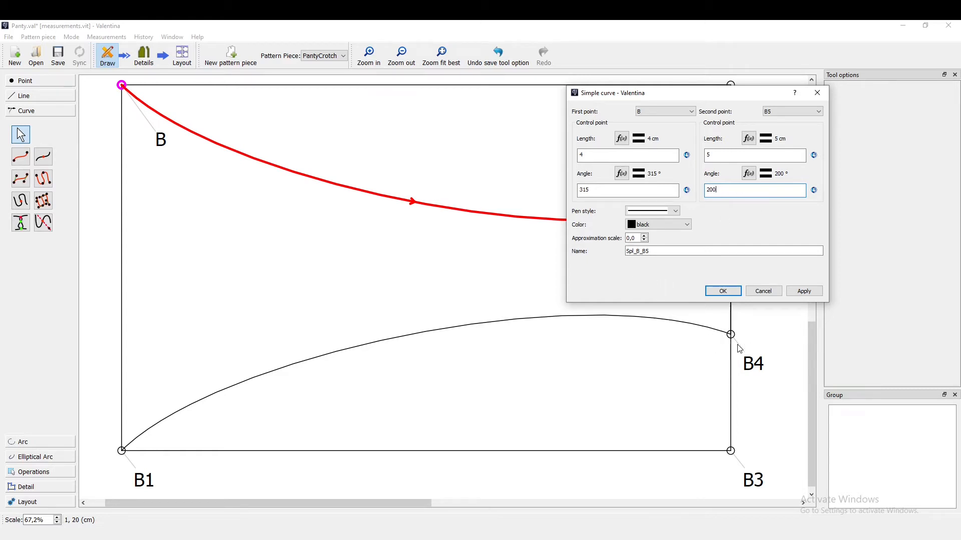
click(715, 155)
click(639, 157)
click(802, 291)
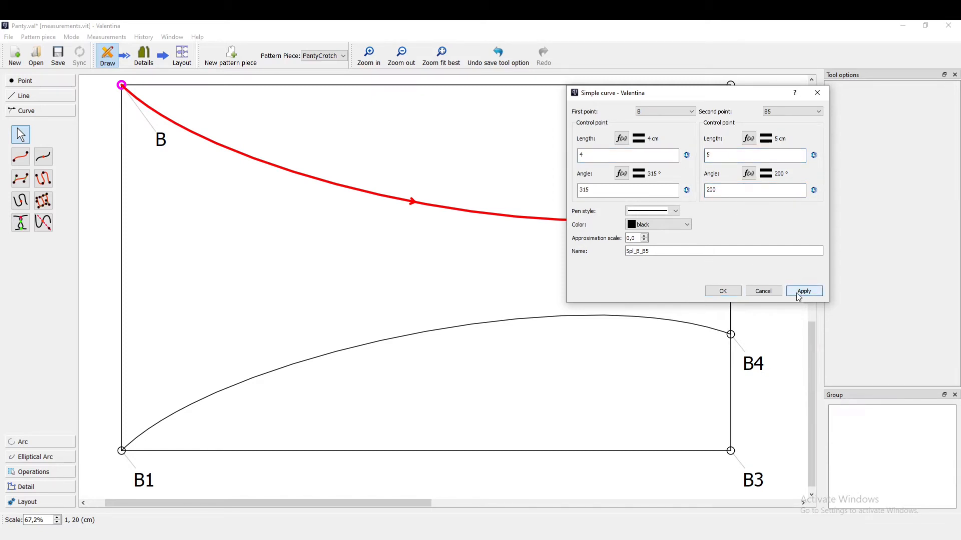
click(723, 292)
Compare the control point angles and lengths of the mirrored curves B1–B4 and B–B5.
click(675, 320)
right_click(674, 320)
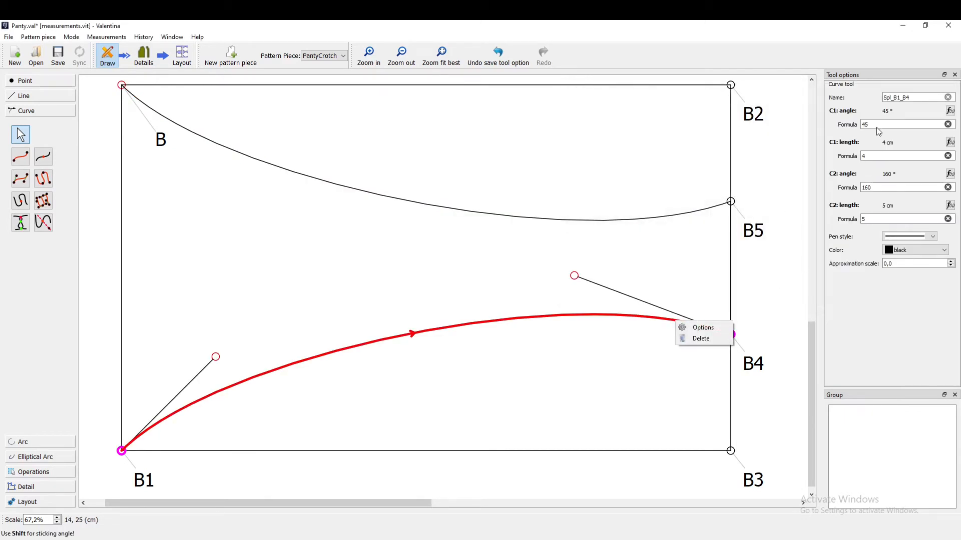
click(873, 221)
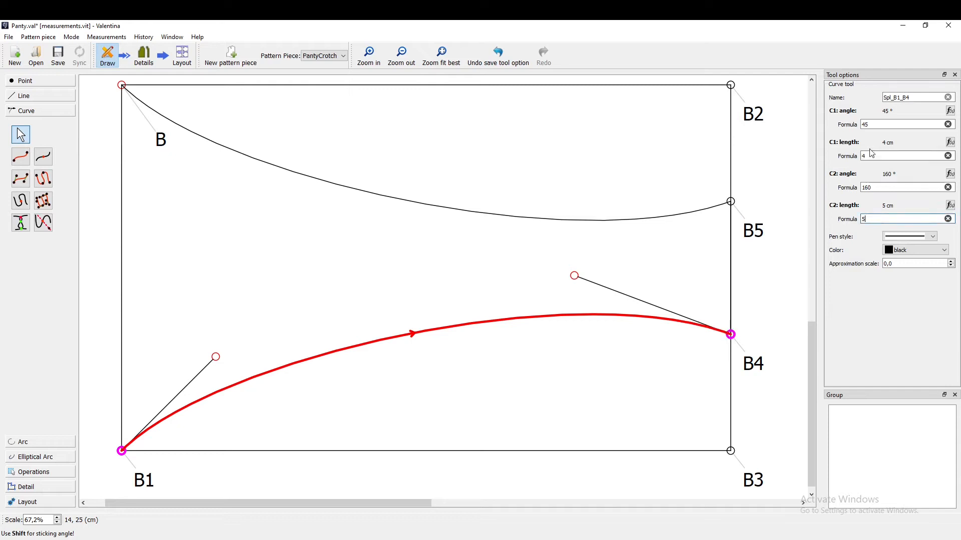
click(873, 124)
click(876, 189)
click(874, 124)
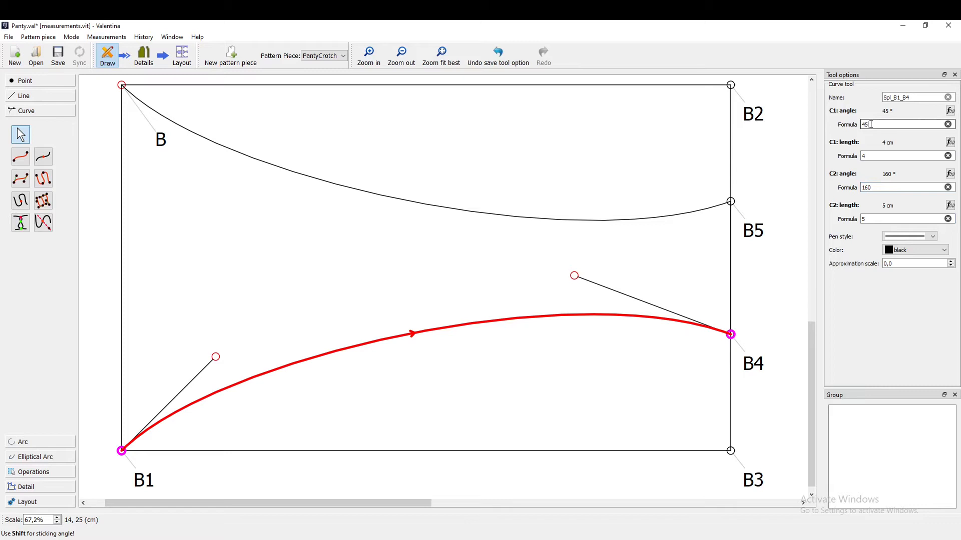
click(884, 188)
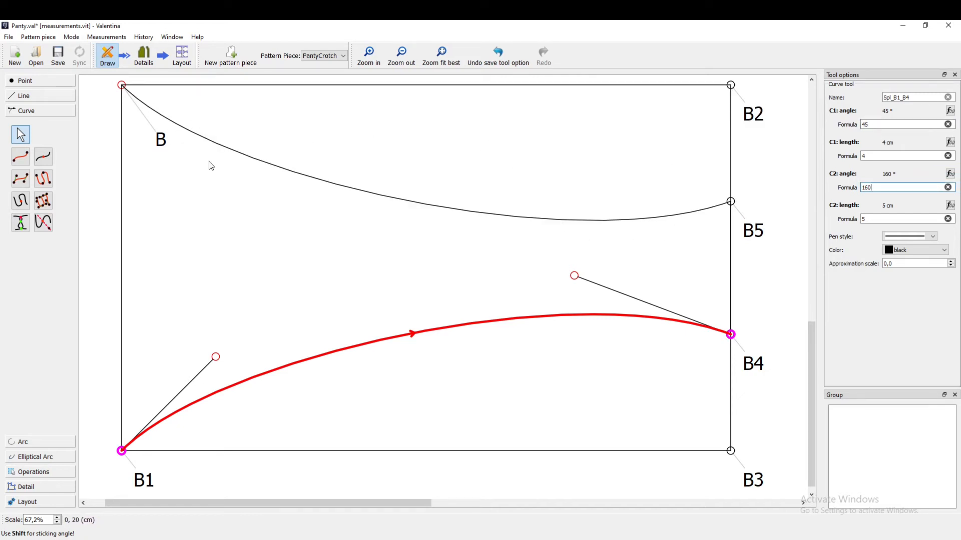
click(178, 126)
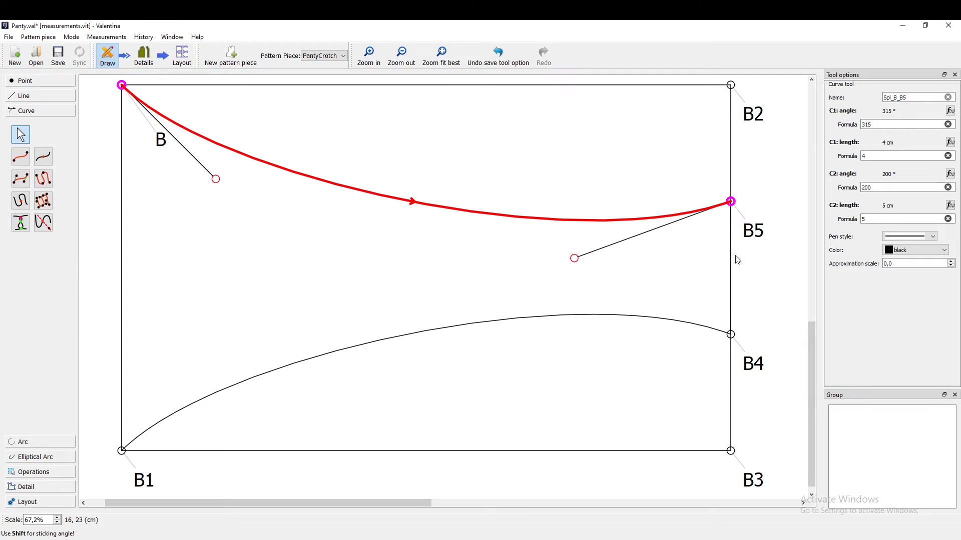
scroll(515, 301, up, 1)
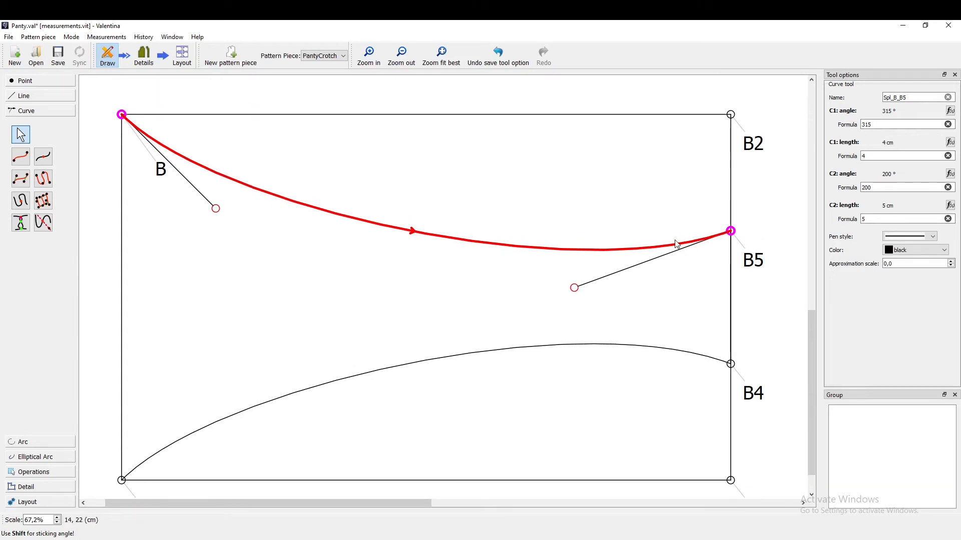
Make PantyHip the active pattern piece and try to switch to Details mode.
click(324, 55)
click(331, 79)
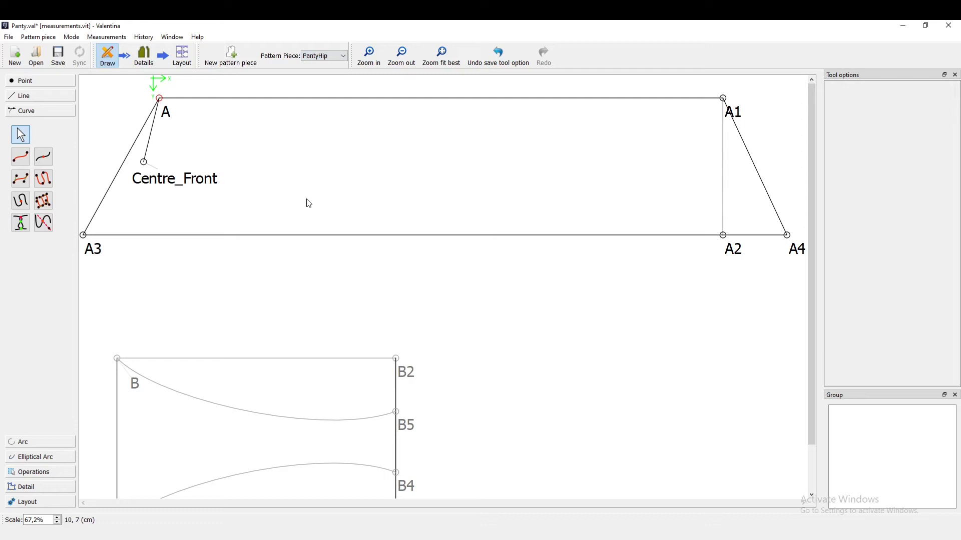
click(146, 59)
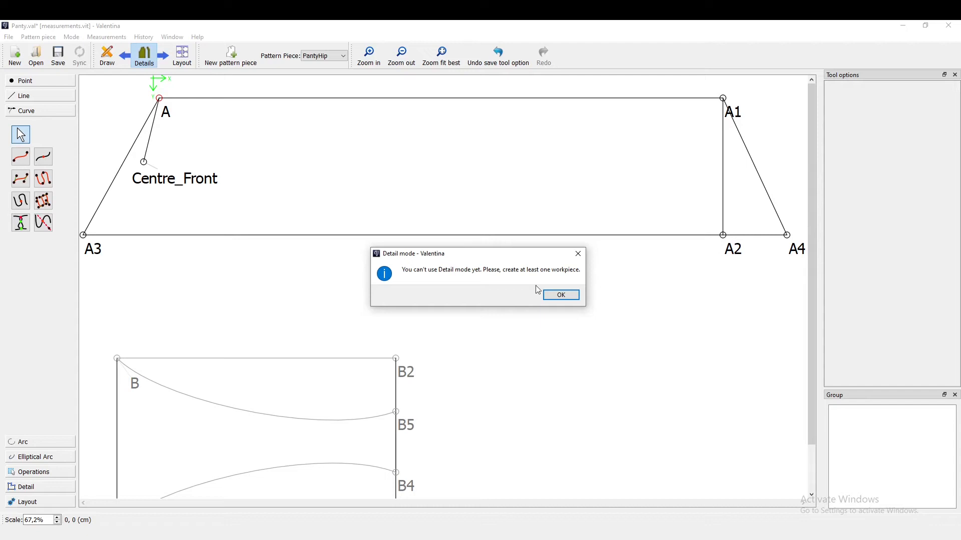
click(560, 296)
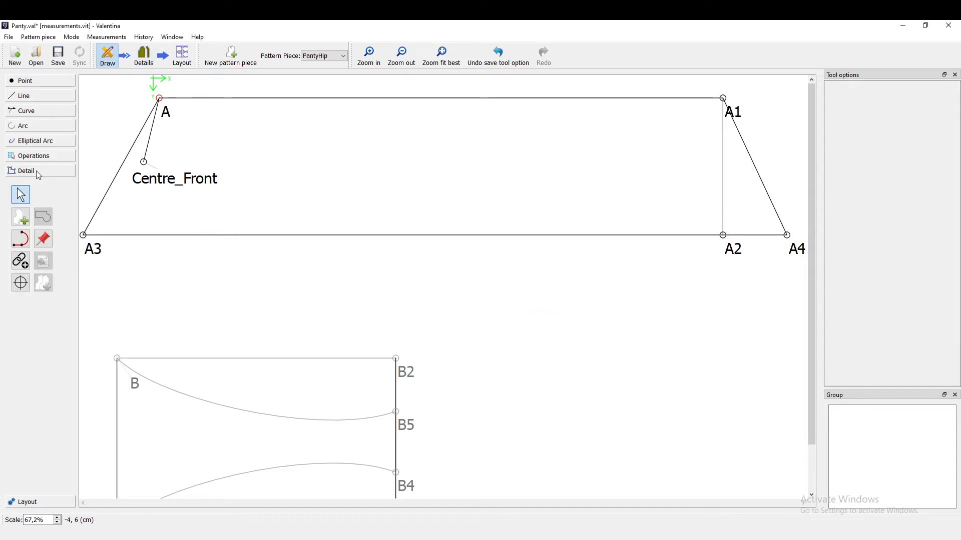
Create a workpiece from the hip outline through points A3, A, A1 and A4, with the default detail name.
click(21, 219)
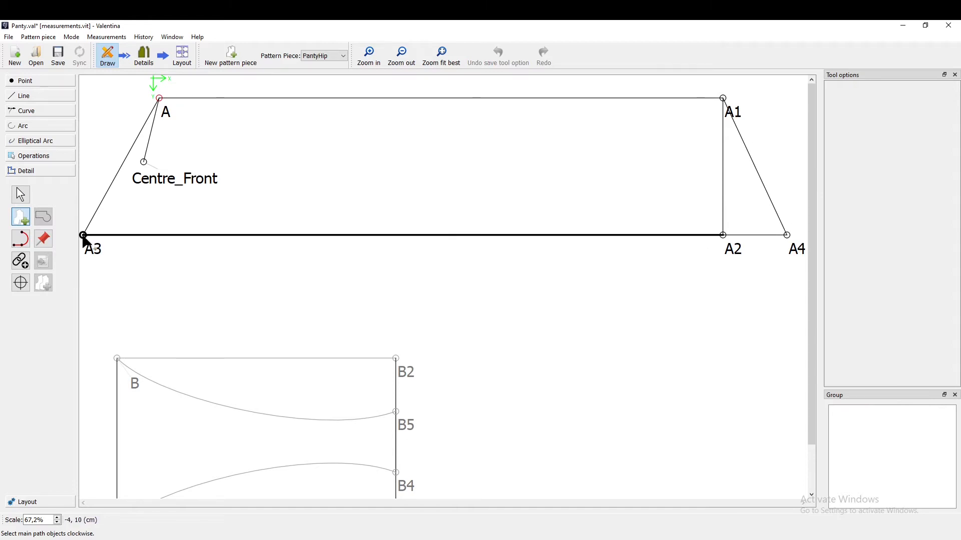
click(84, 235)
click(159, 98)
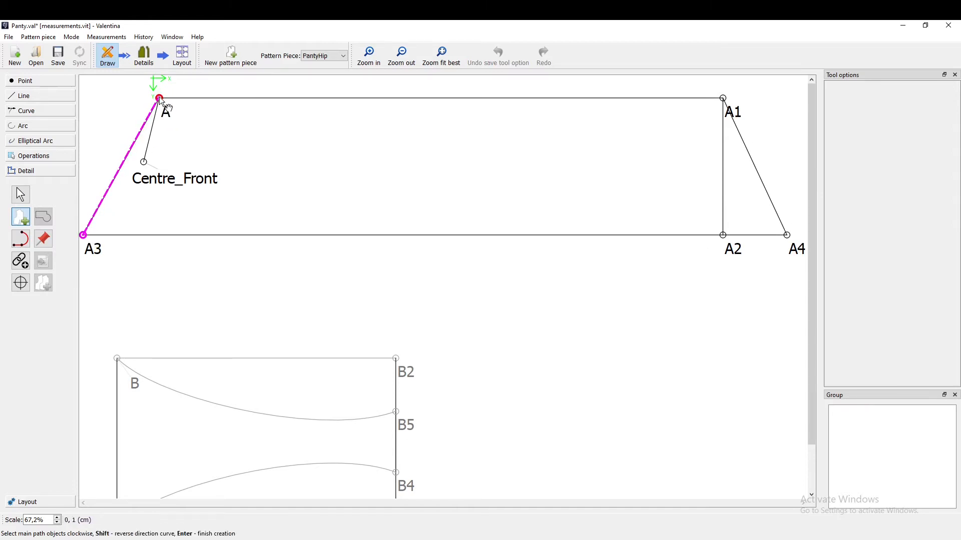
click(724, 98)
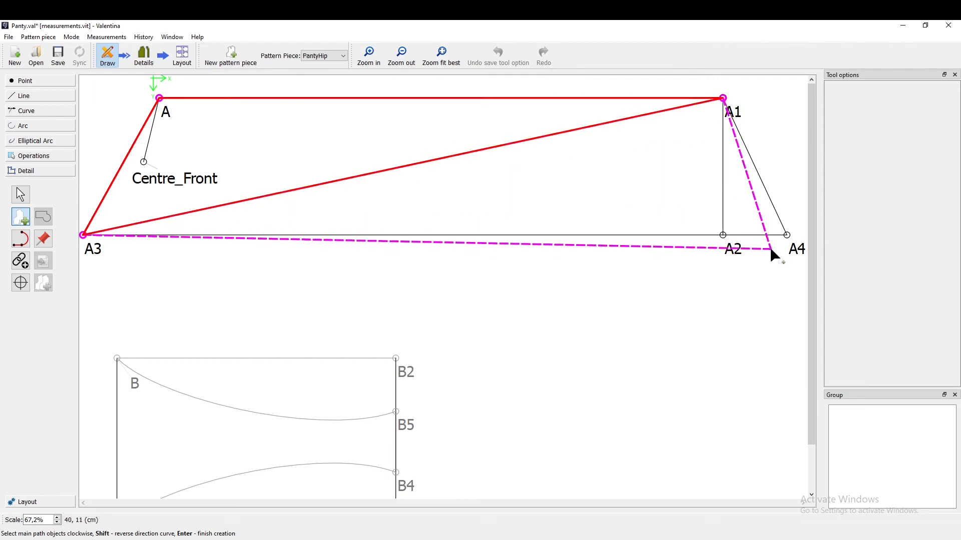
click(788, 236)
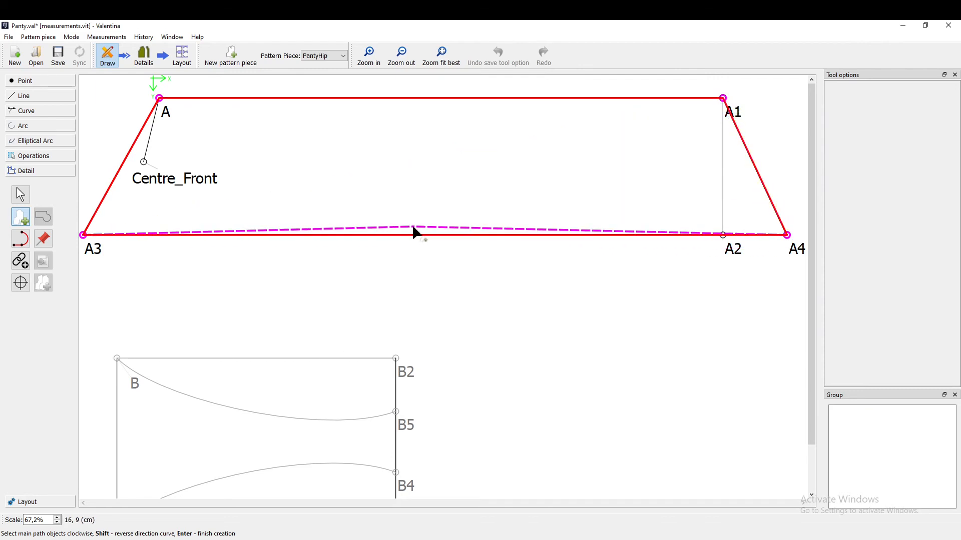
key(Return)
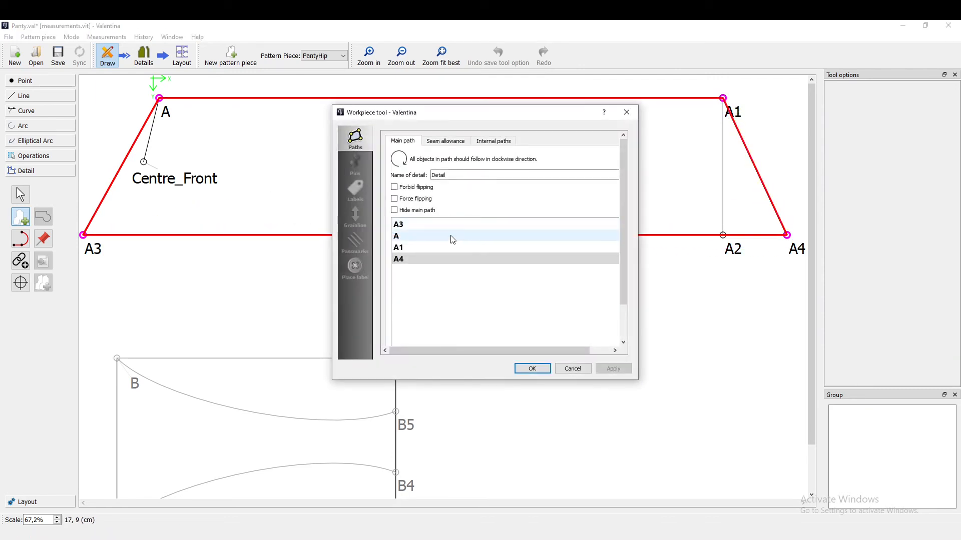
scroll(431, 290, down, 3)
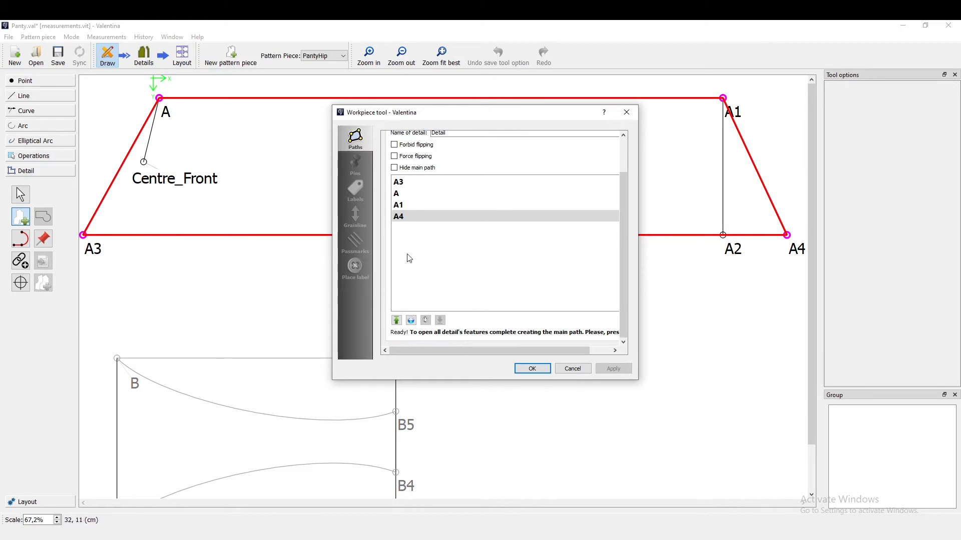
scroll(450, 260, up, 2)
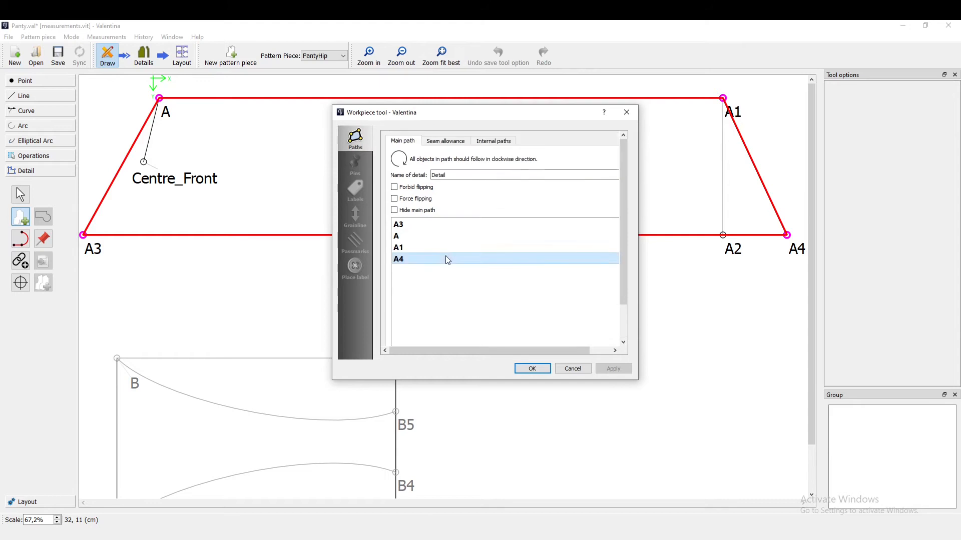
click(533, 373)
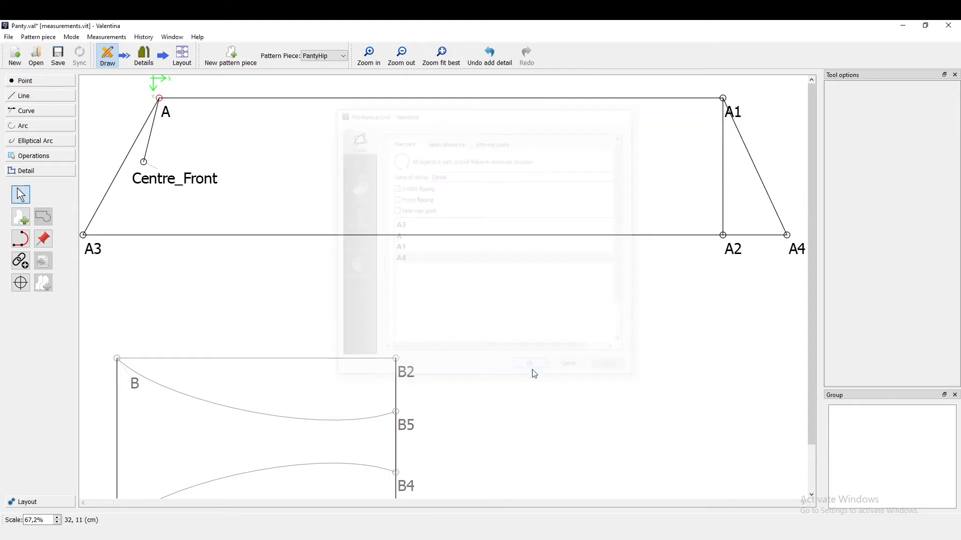
Inspect the hip workpiece in Details mode and compare it with the pattern pieces in Draw mode.
click(144, 56)
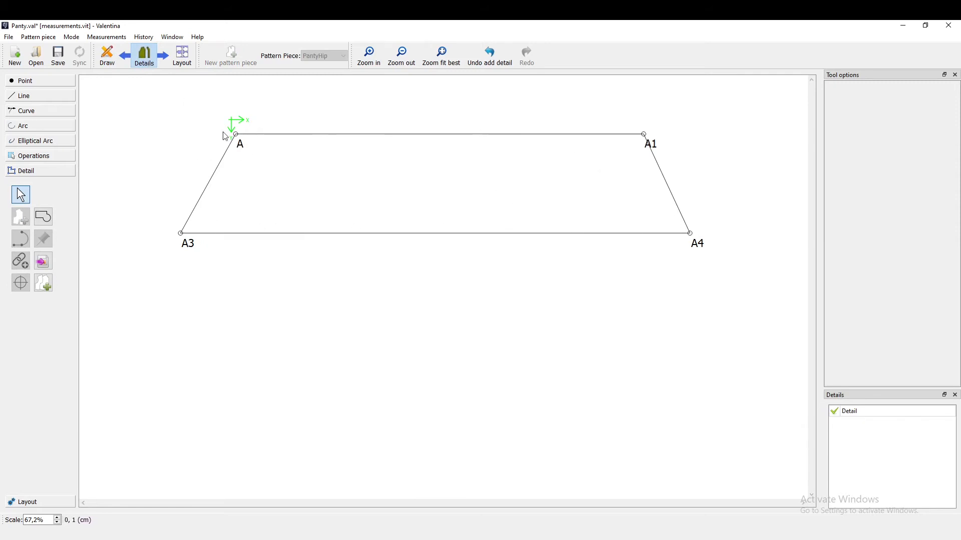
click(106, 59)
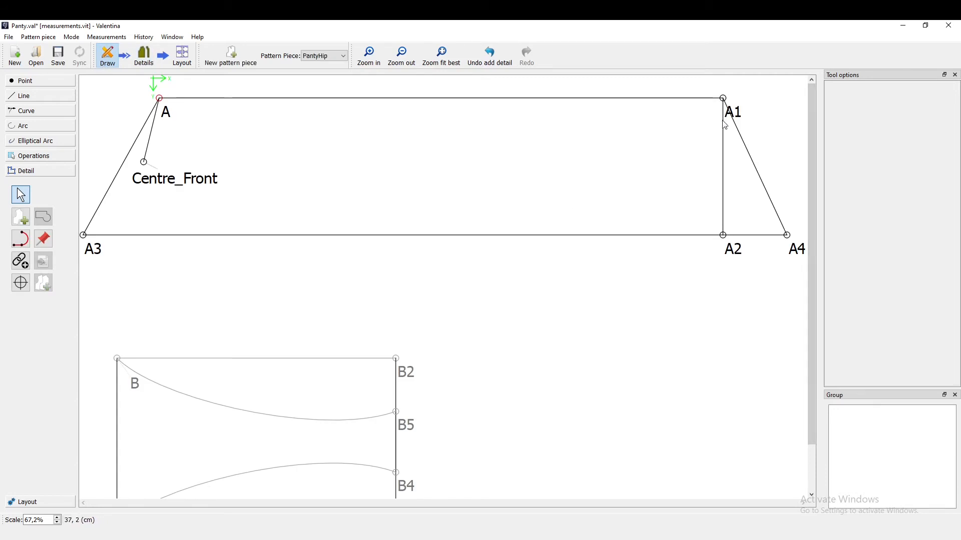
scroll(210, 365, down, 1)
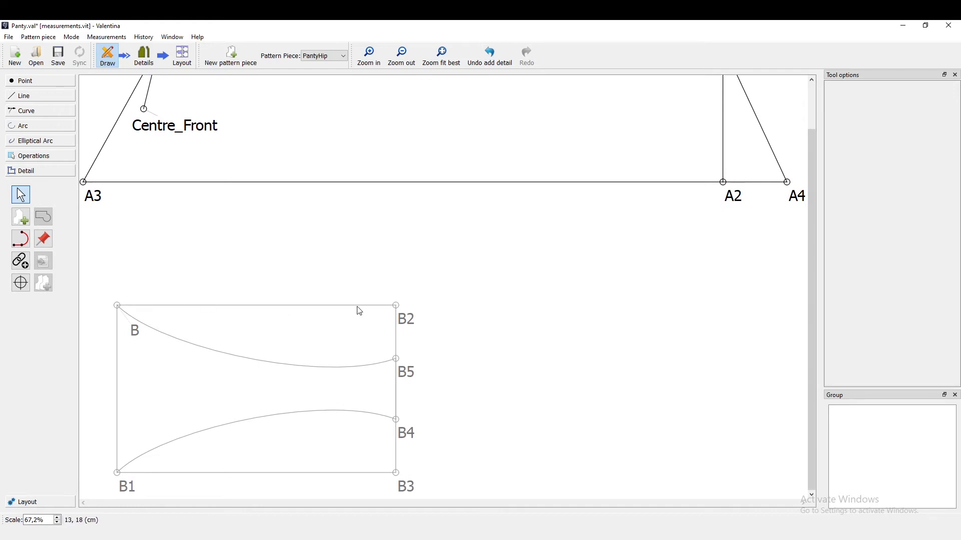
scroll(590, 374, up, 1)
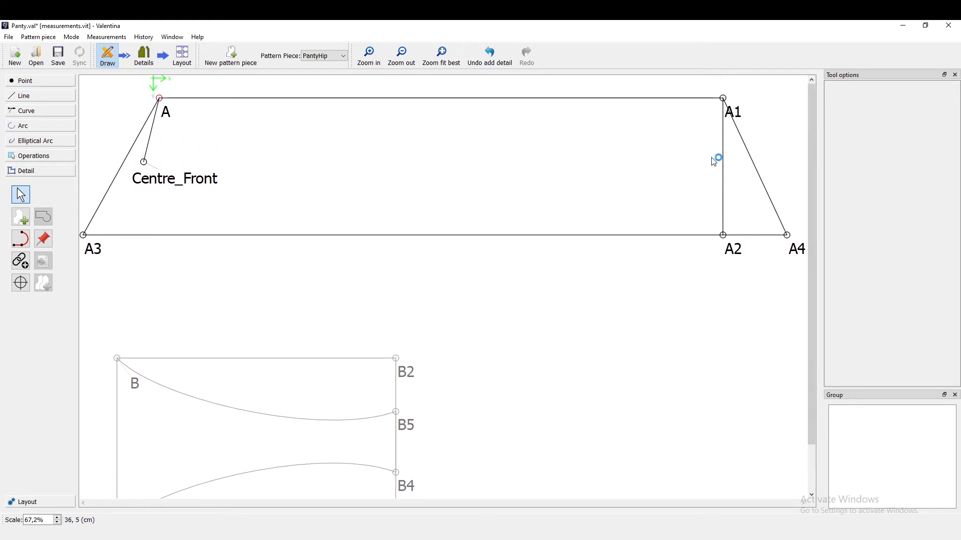
Enable a 1 cm seam allowance on the hip workpiece in Details mode and apply it.
click(145, 58)
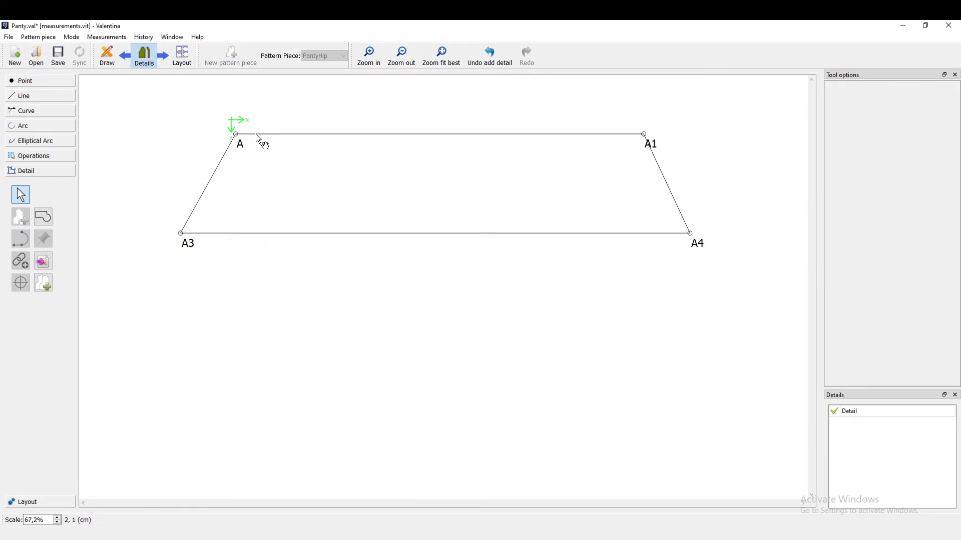
right_click(305, 182)
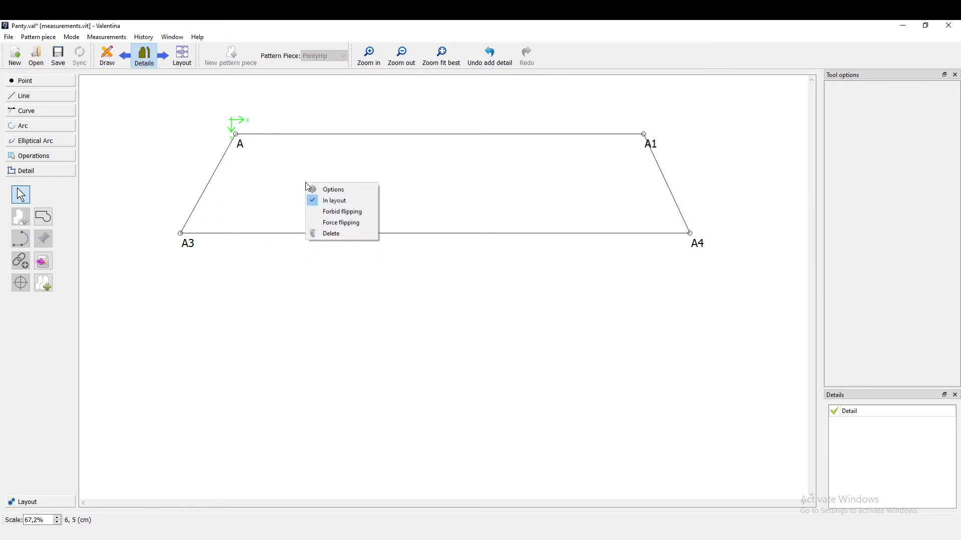
click(340, 189)
drag(475, 106, 468, 154)
click(473, 183)
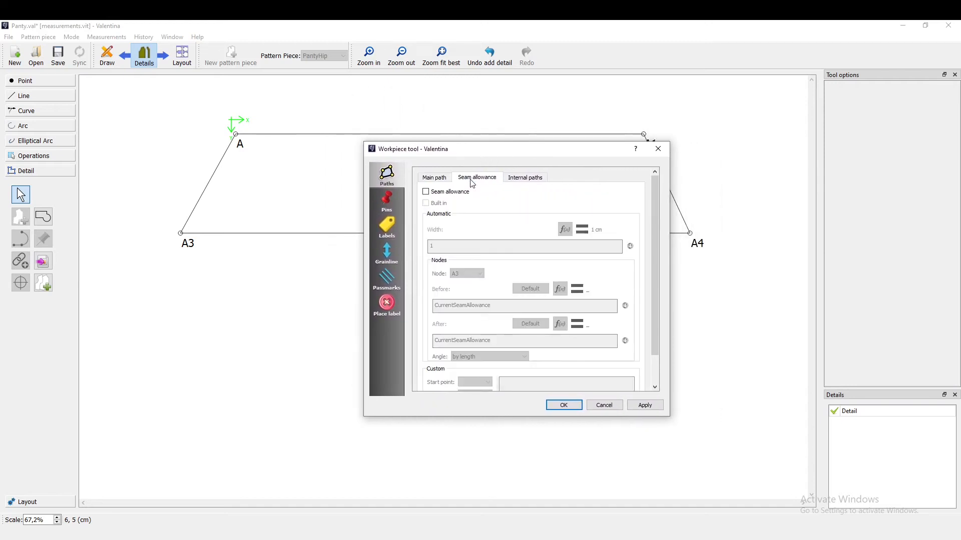
click(437, 195)
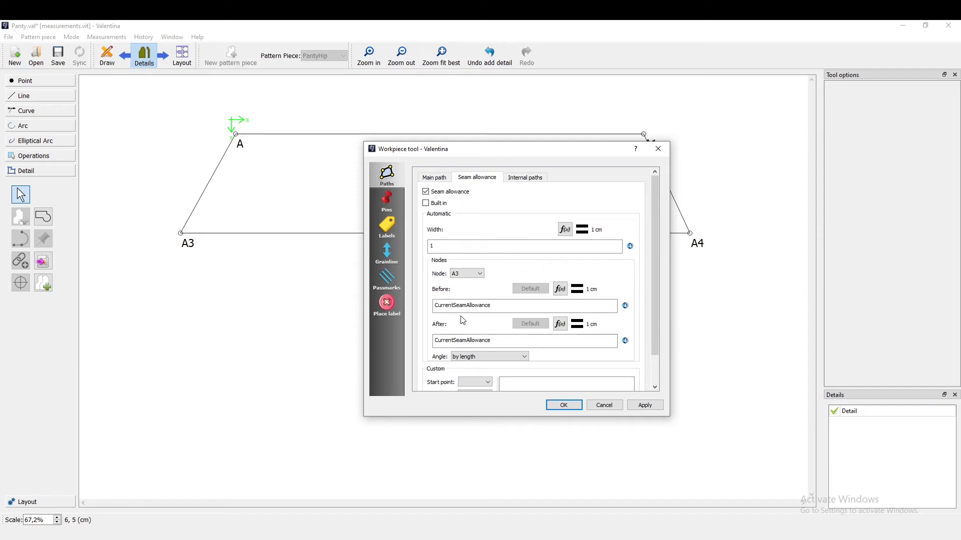
click(645, 406)
drag(585, 152, 476, 205)
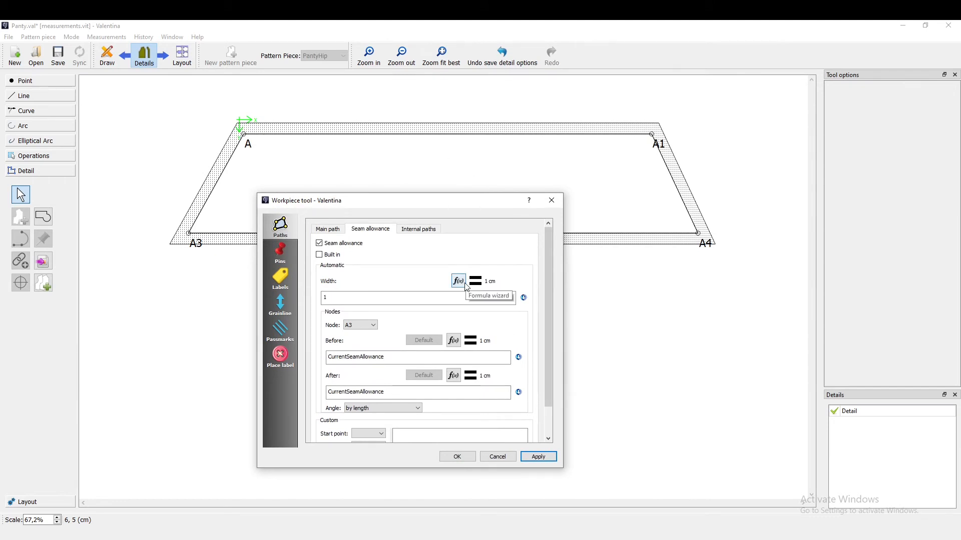
Set the seam allowance after node A to 0 and apply it to the hip workpiece.
drag(350, 206, 378, 231)
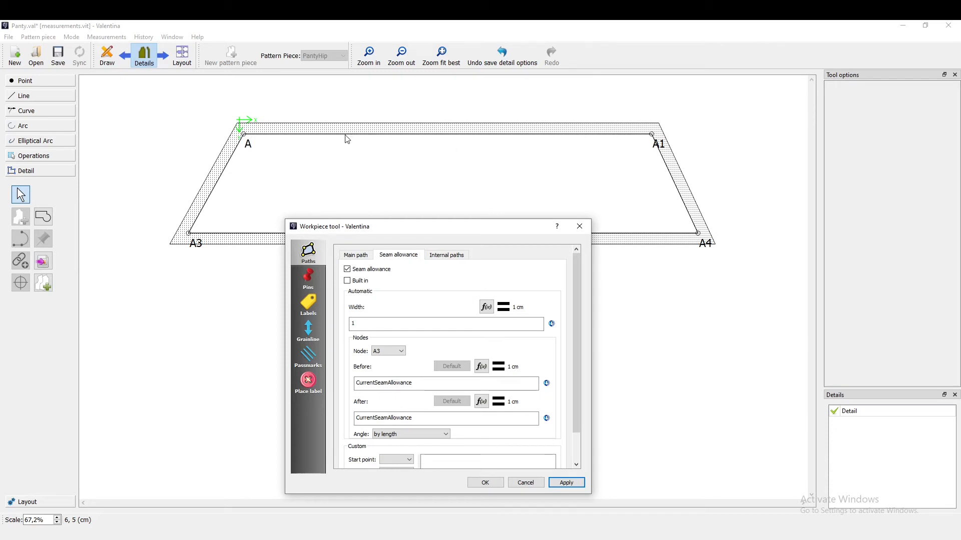
drag(403, 232, 516, 170)
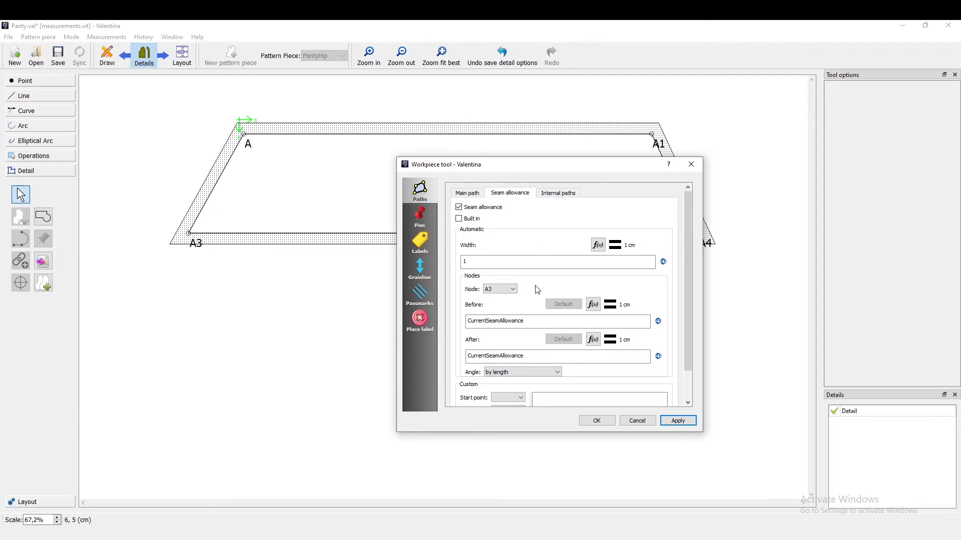
drag(526, 173, 425, 183)
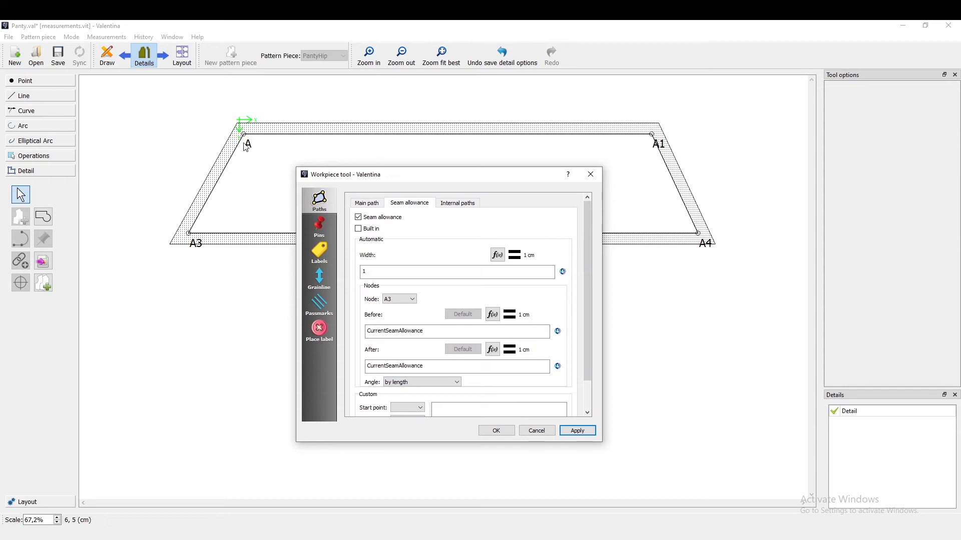
click(412, 300)
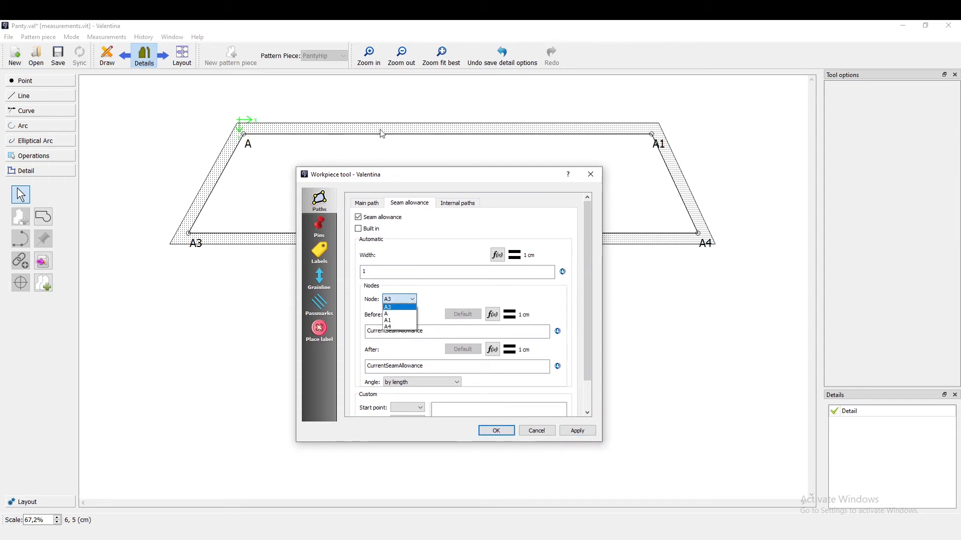
click(400, 315)
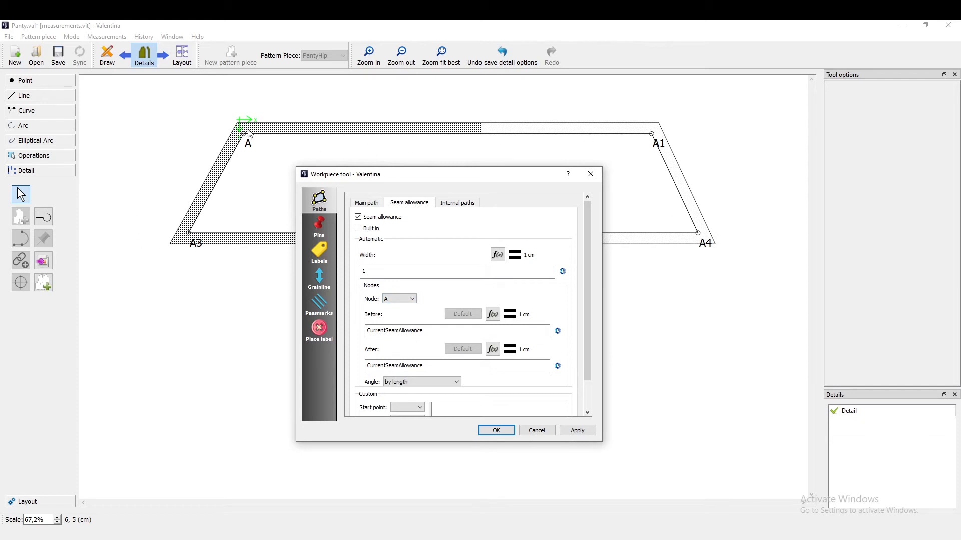
click(437, 367)
key(ctrl+a)
text(0)
click(580, 432)
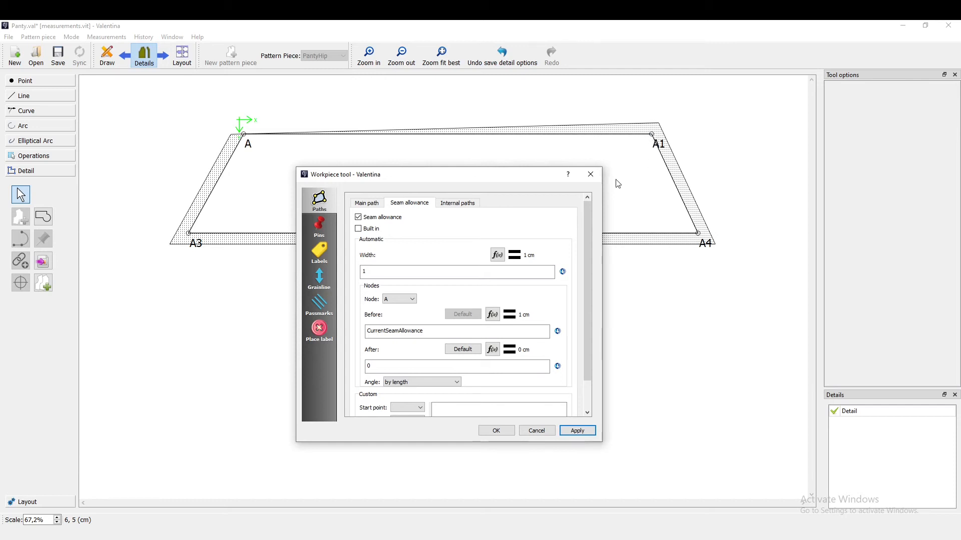
Set the seam allowance before node A1 to 0 and apply it.
click(399, 300)
click(398, 316)
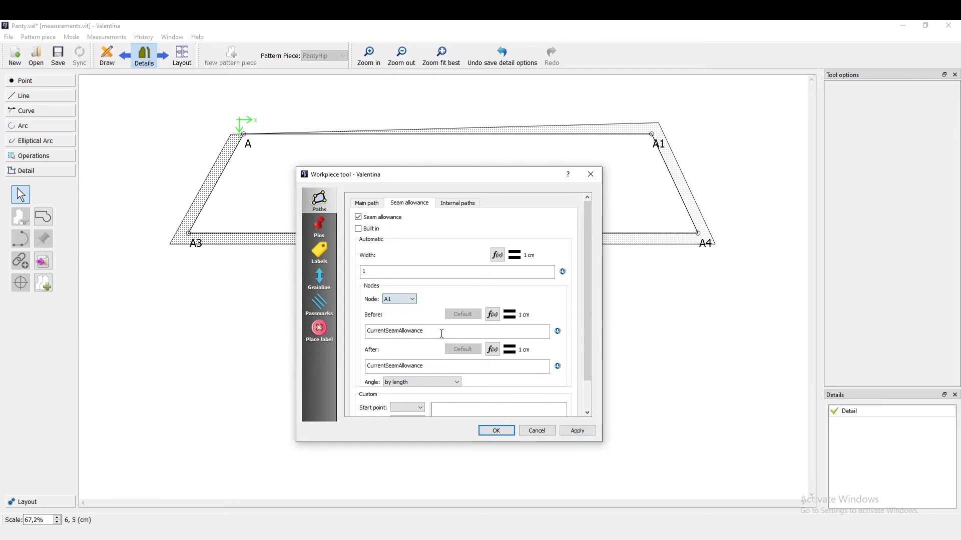
double_click(365, 332)
text(0)
click(579, 432)
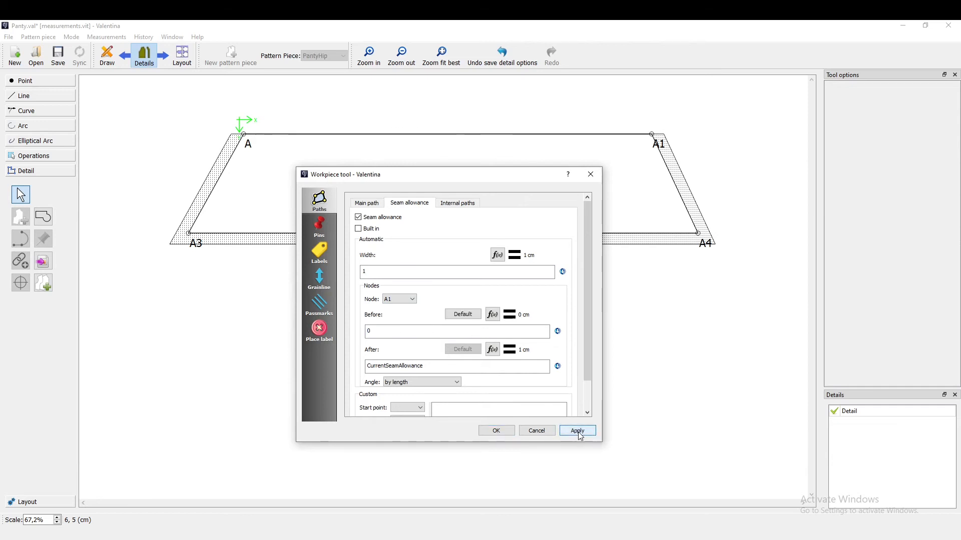
Set the seam allowance after node A4 to 0 and apply it.
drag(527, 179, 511, 263)
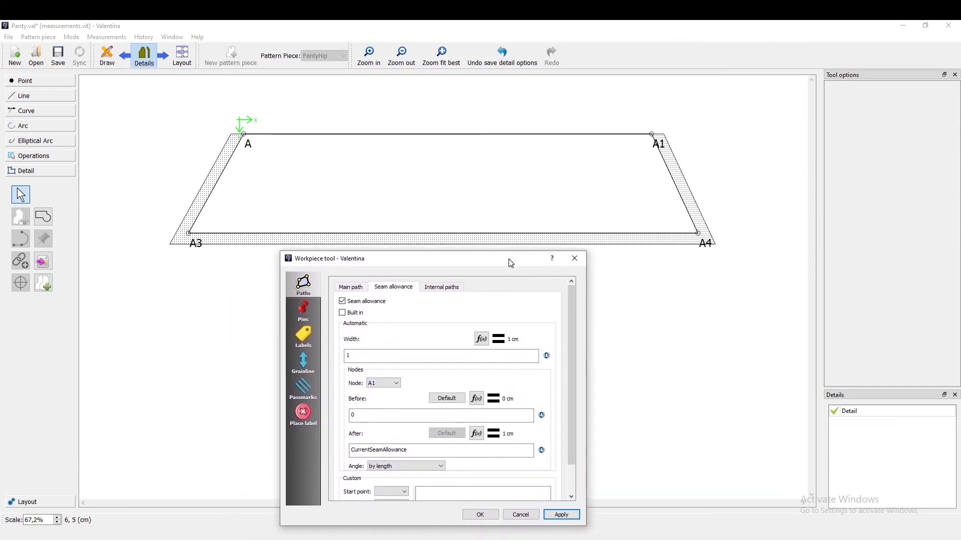
click(371, 383)
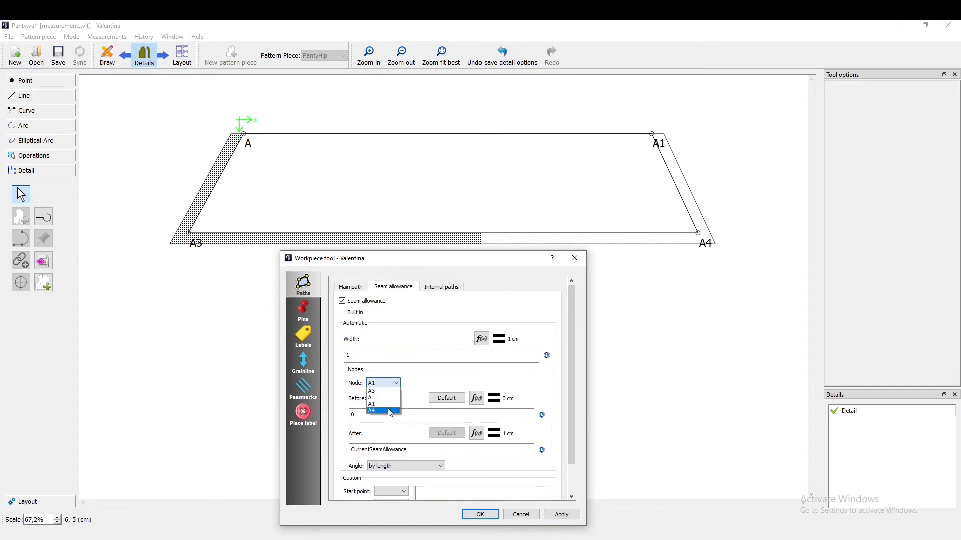
click(385, 411)
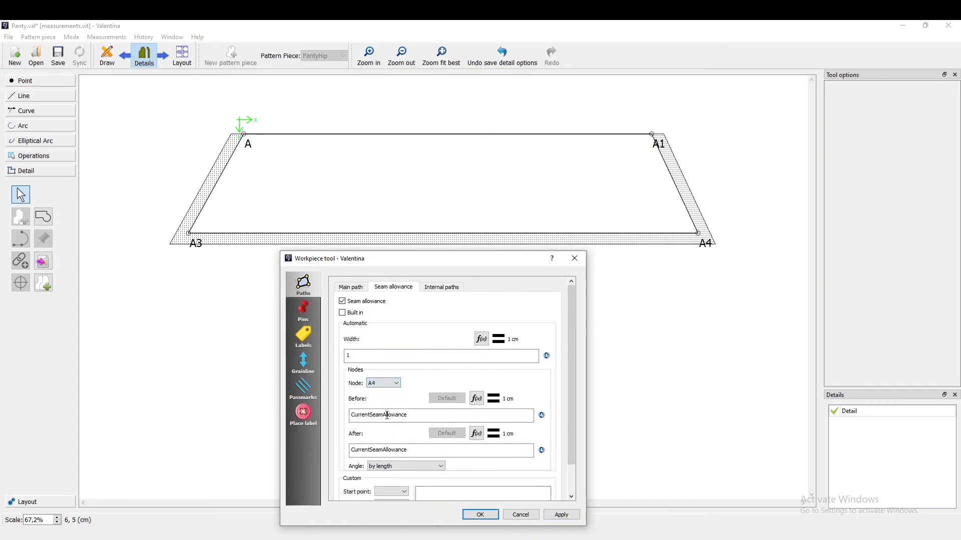
double_click(413, 450)
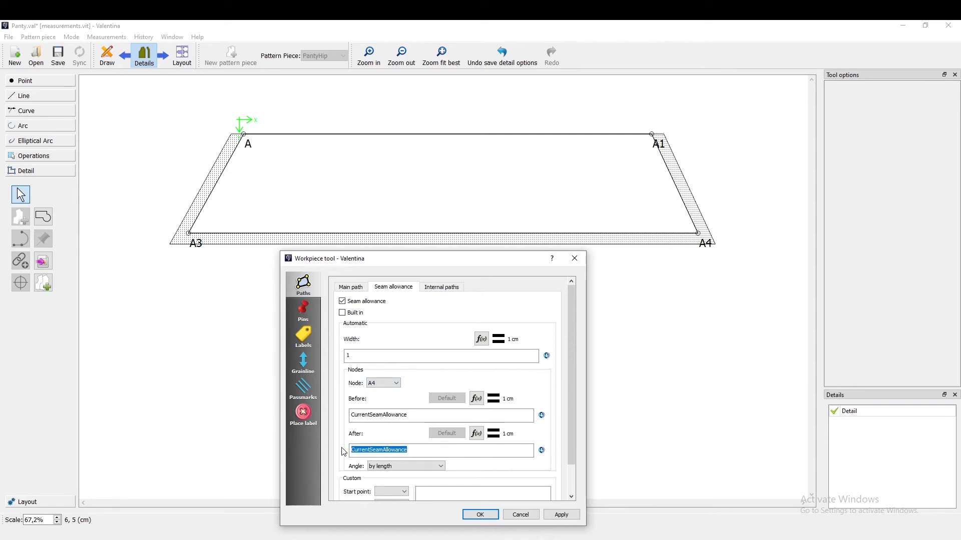
text(0)
click(561, 518)
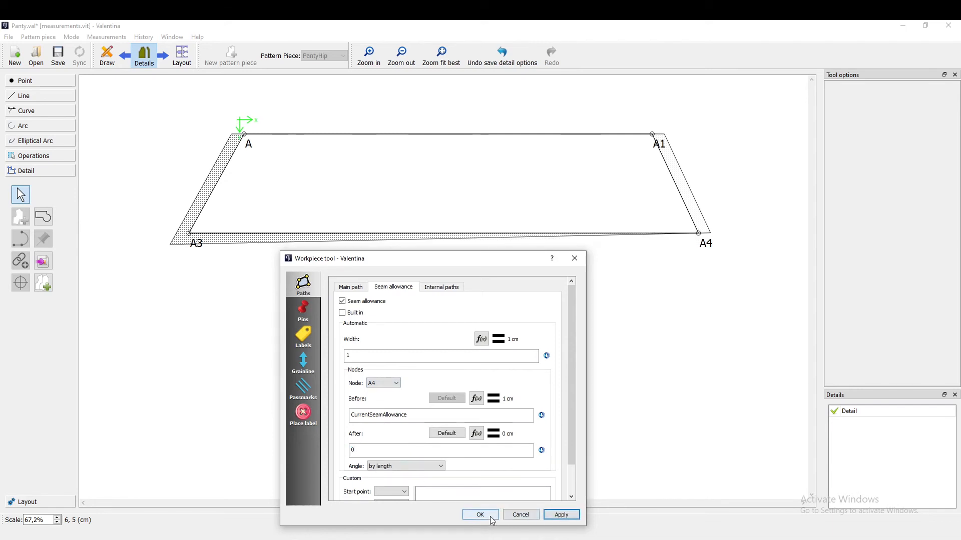
Set the seam allowance before node A3 to 0 and apply it.
click(389, 387)
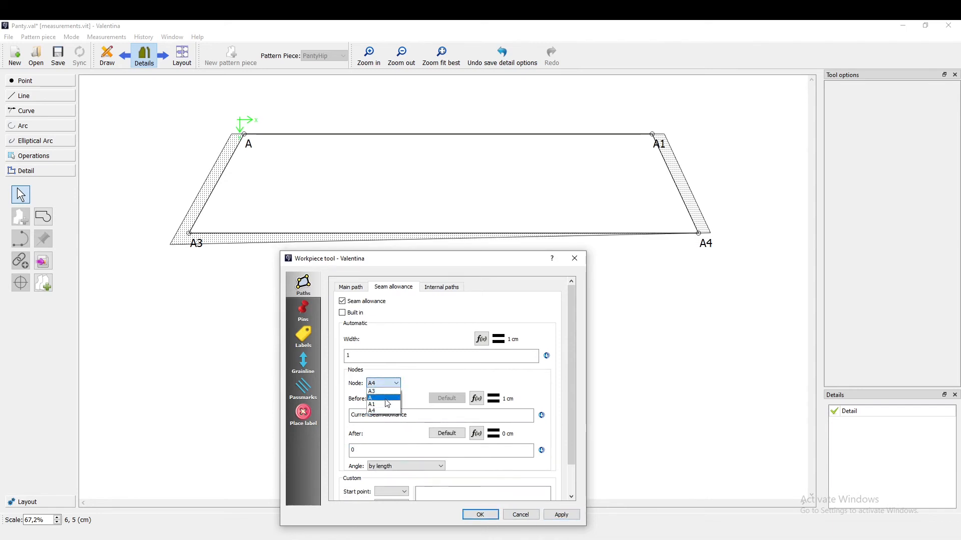
click(380, 402)
drag(401, 452, 351, 450)
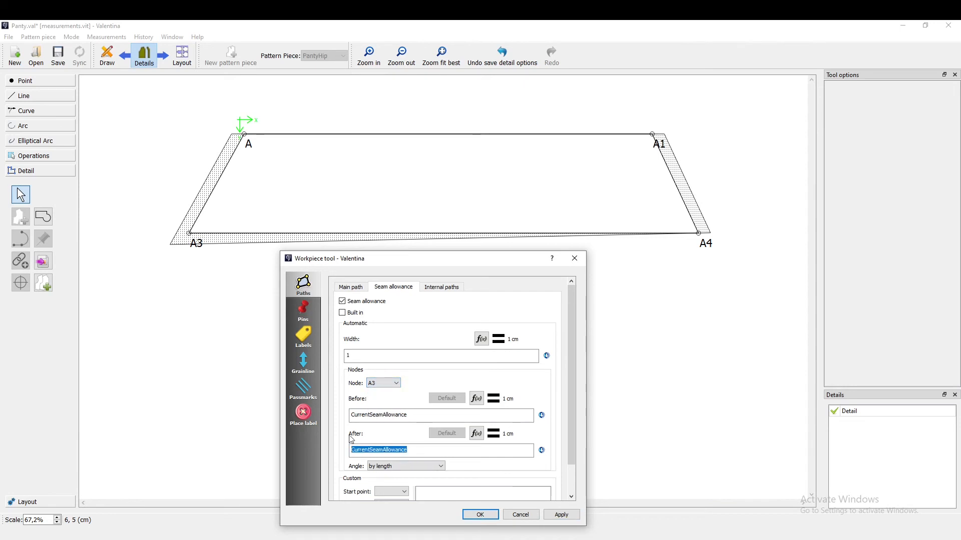
double_click(373, 415)
text(0)
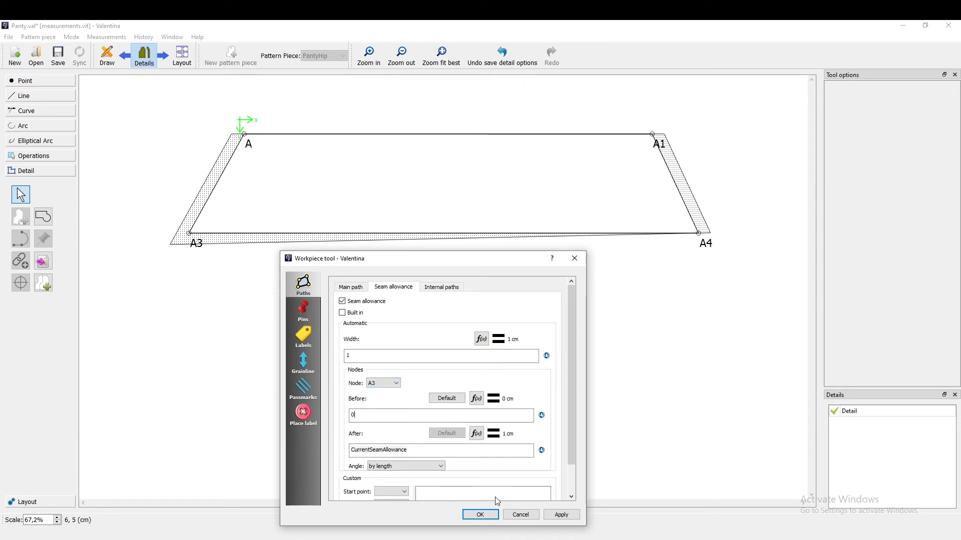
click(556, 515)
drag(488, 269, 456, 211)
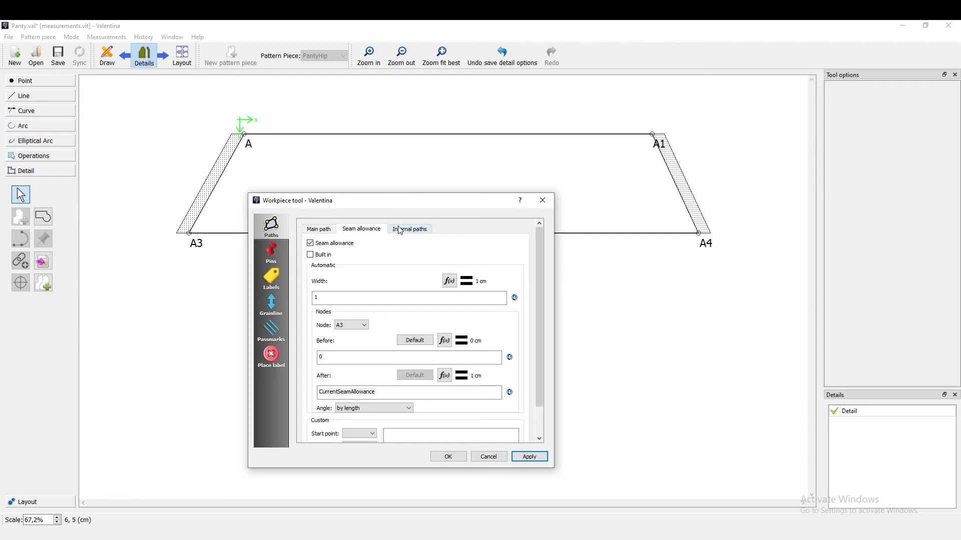
In the hip workpiece's label data, set the piece letter to A and the quantity to 2.
click(273, 289)
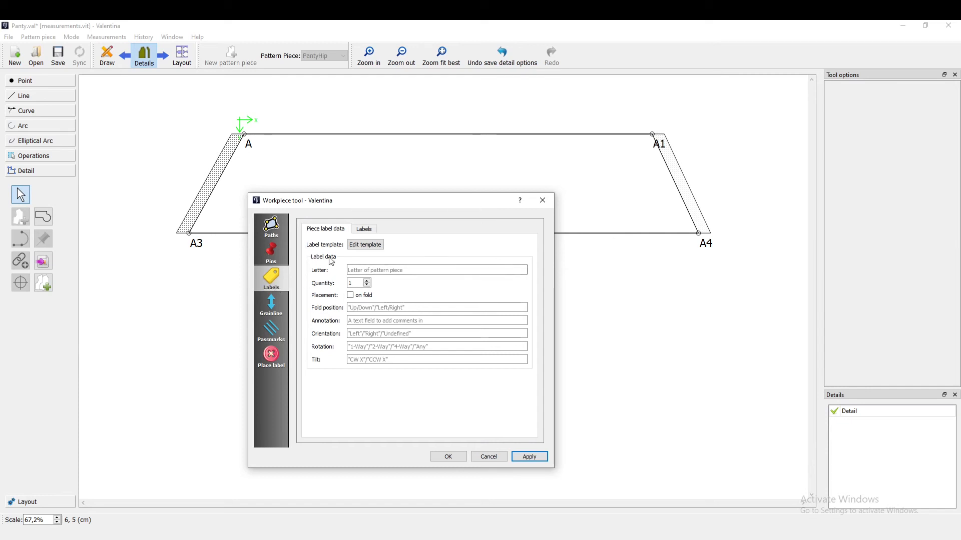
click(370, 270)
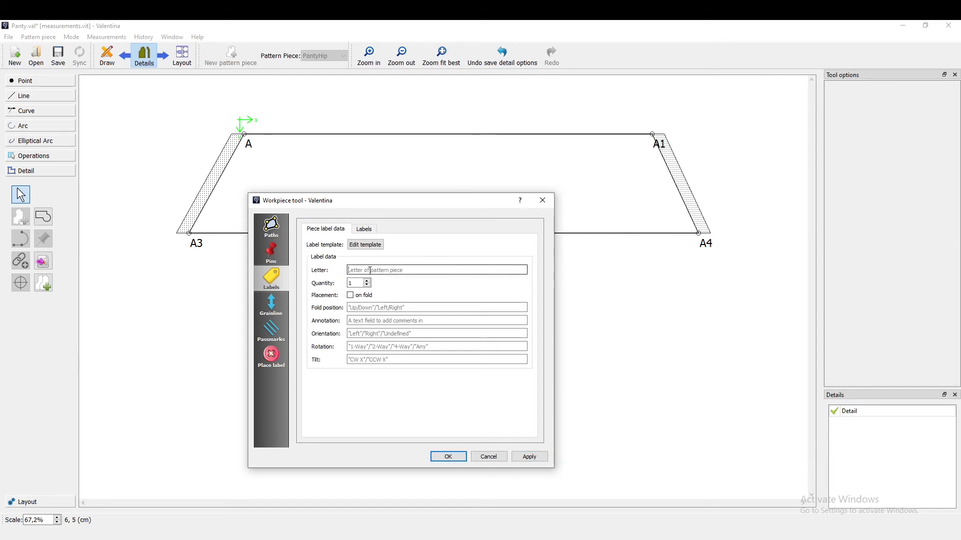
text(A)
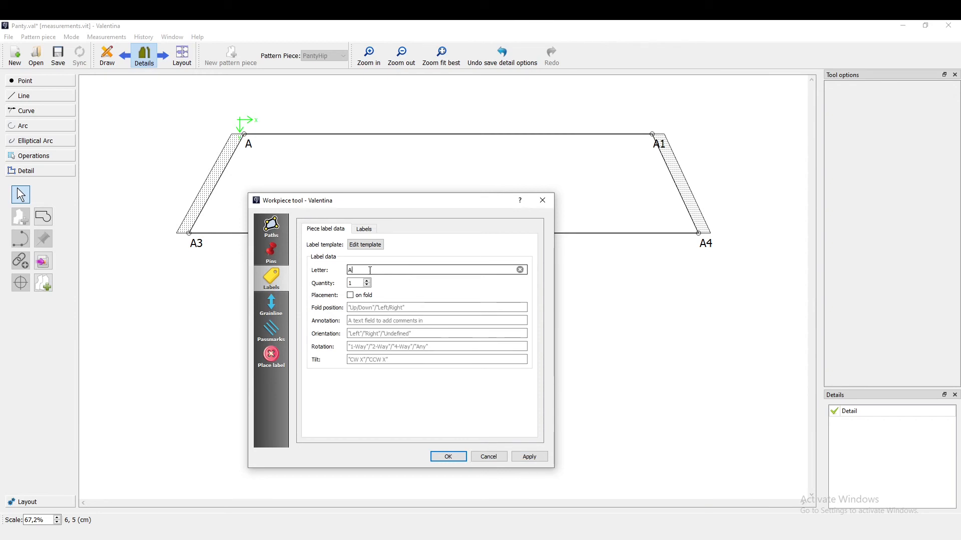
click(367, 281)
click(358, 284)
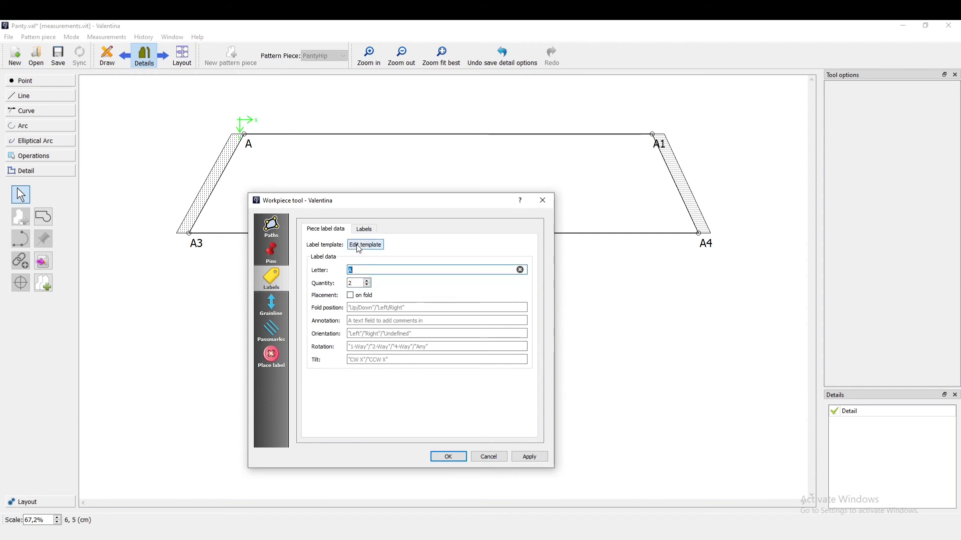
Add a line reading "Panty Pattern Piece" to the piece's label template.
click(375, 246)
drag(445, 156, 497, 115)
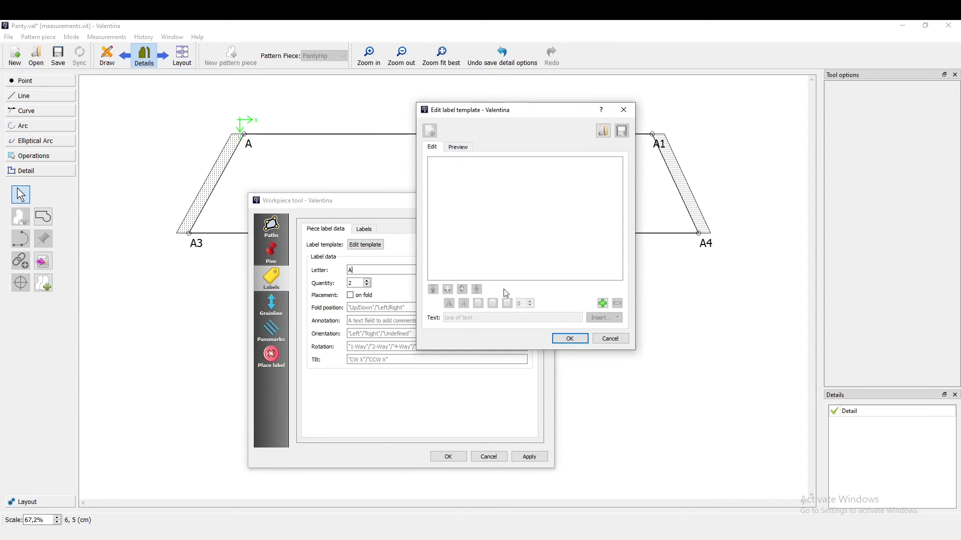
click(603, 303)
drag(493, 317, 440, 326)
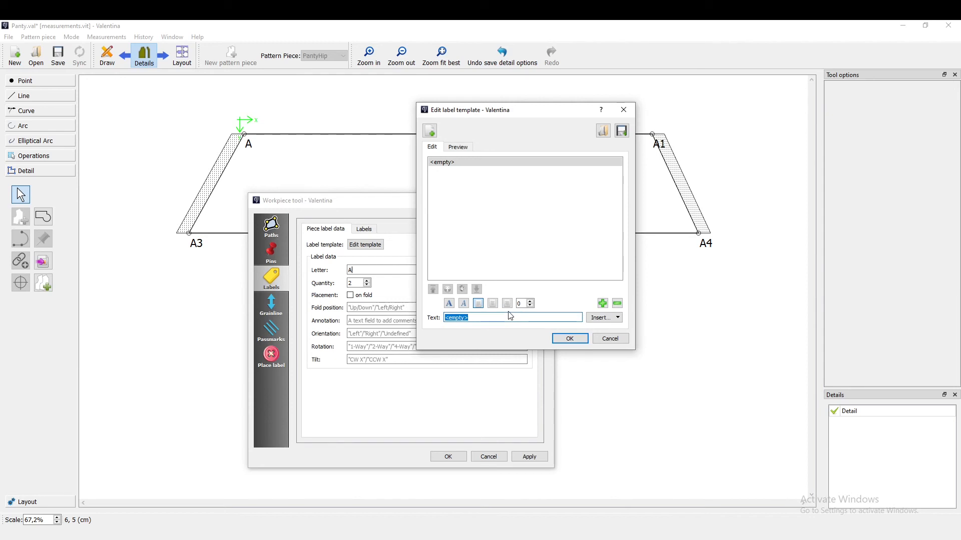
text(Pat)
key(BackSpace)
text(nty Pattern )
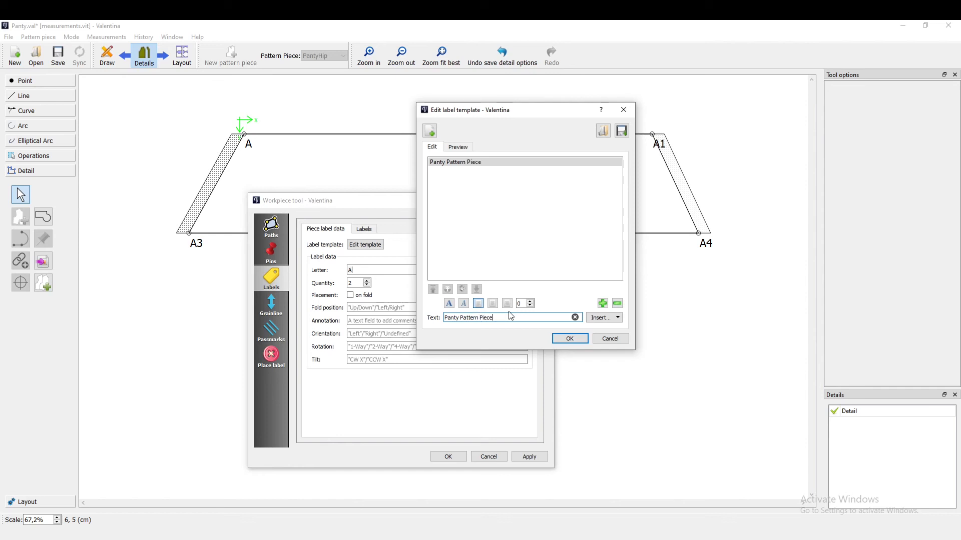
text(Piece)
Extend the label line with the piece letter and quantity placeholders so that it ends in "%pLetter% - %pQuantity%x".
click(613, 321)
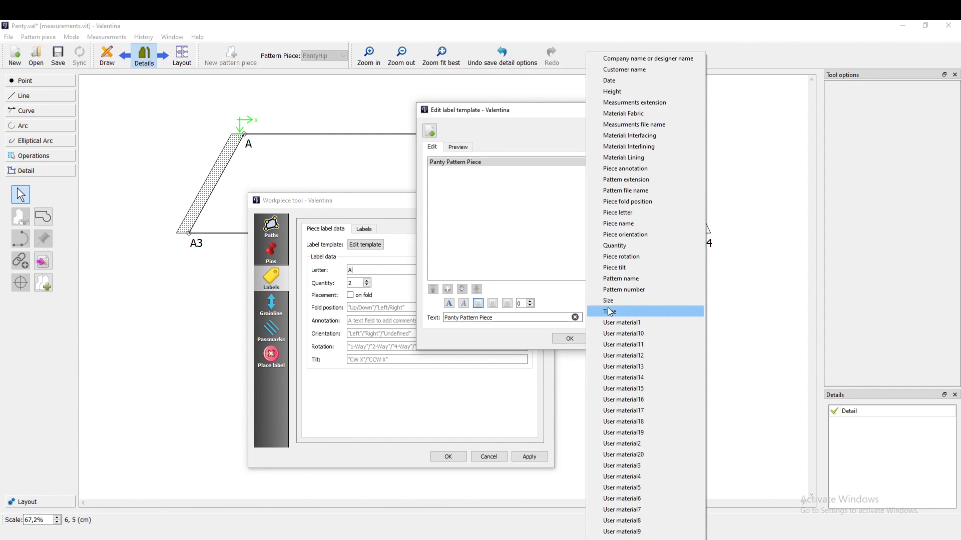
click(619, 213)
click(533, 320)
text(- x)
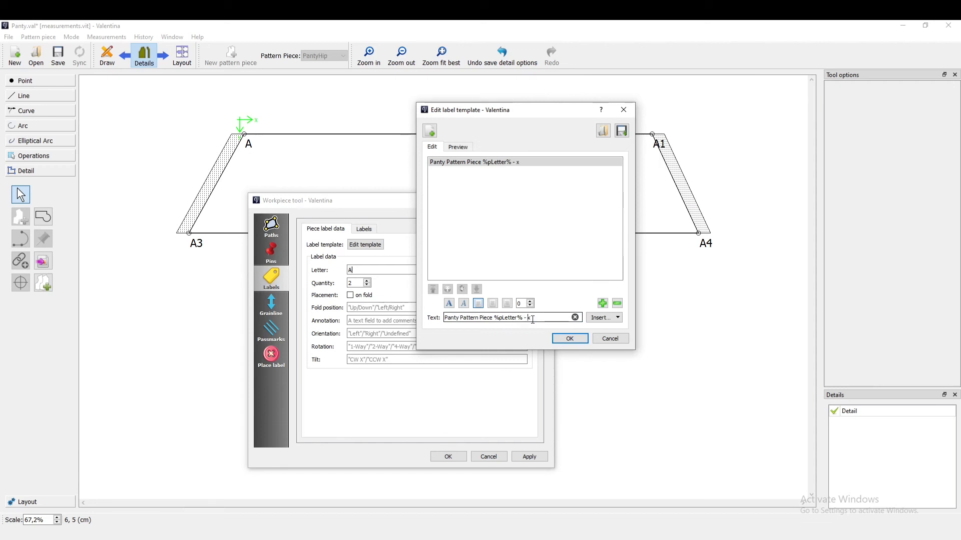
click(609, 319)
click(609, 246)
drag(446, 318, 529, 321)
click(568, 318)
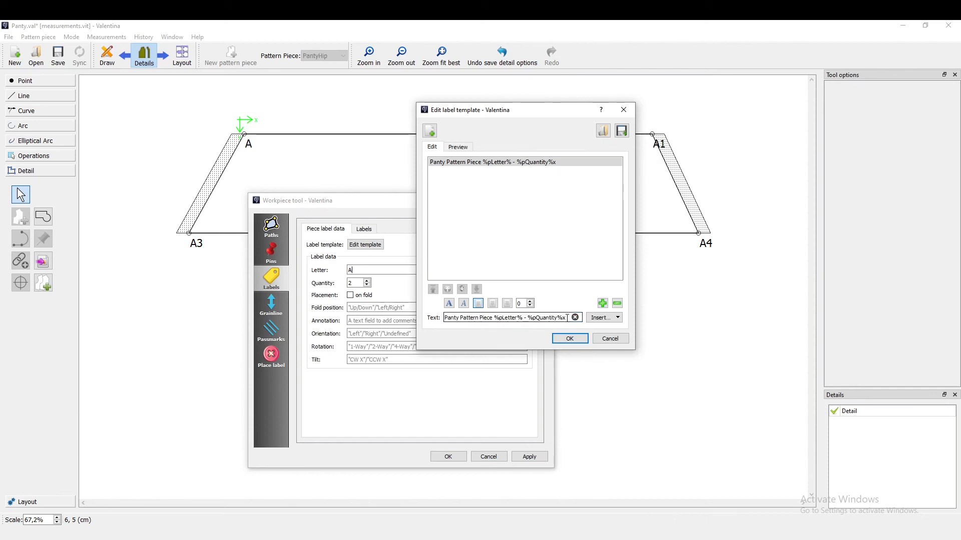
Make the label line bold and centred, accept the template and apply it to the hip workpiece.
click(450, 305)
click(493, 305)
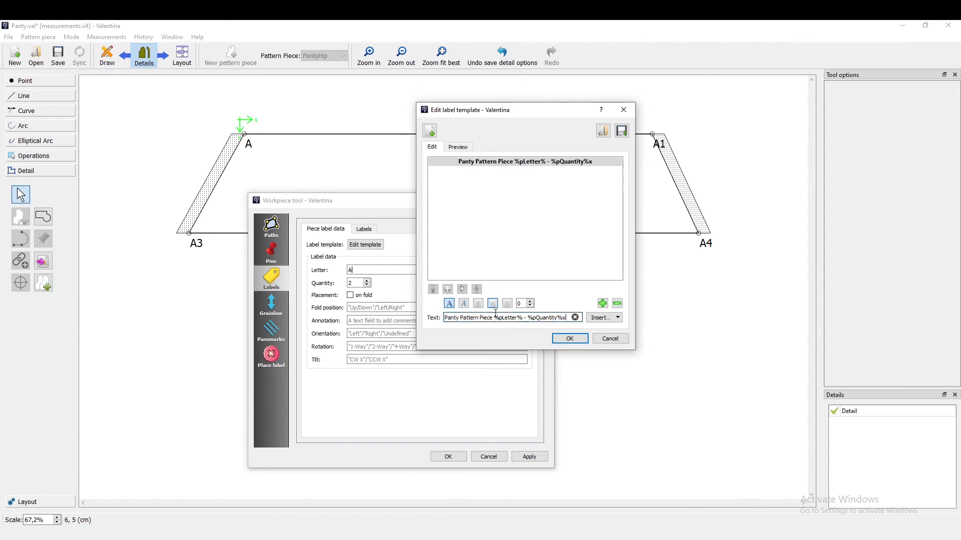
click(573, 341)
click(529, 458)
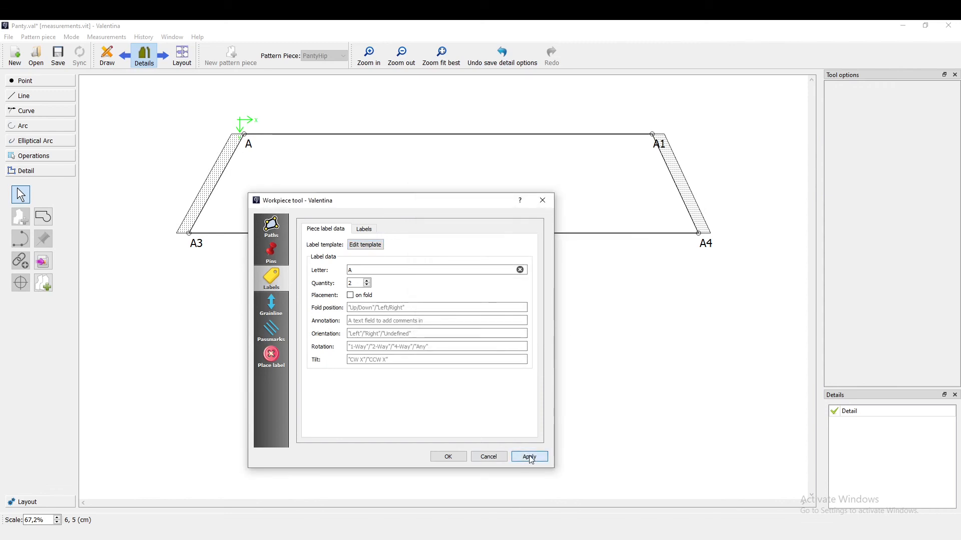
drag(385, 206, 584, 191)
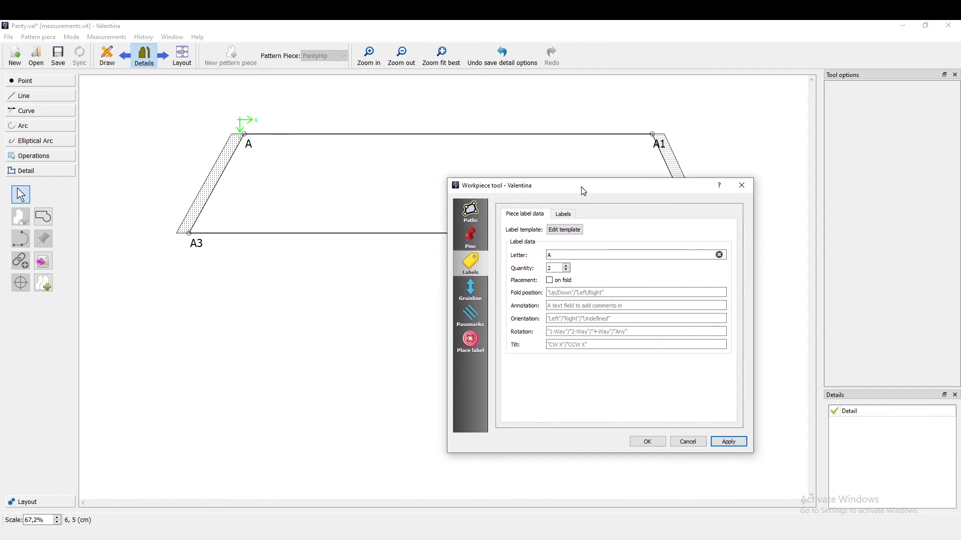
Recheck the hip piece's label template, and make the workpiece's detail label visible on the pattern.
click(562, 230)
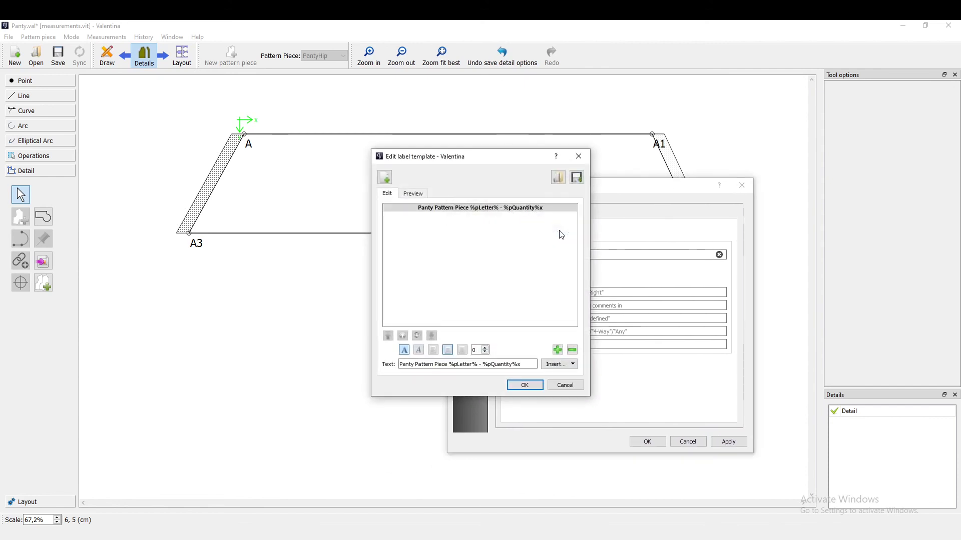
click(533, 383)
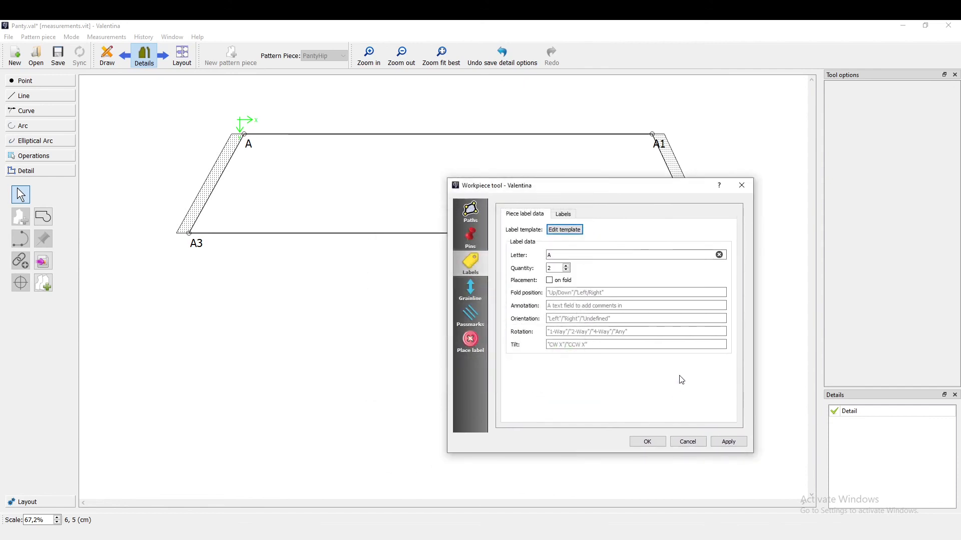
drag(647, 195, 528, 194)
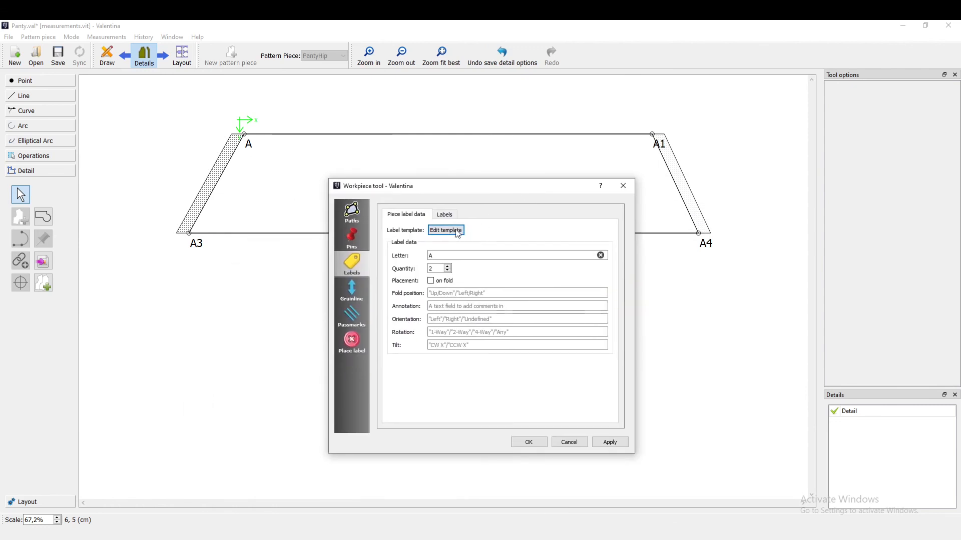
click(444, 215)
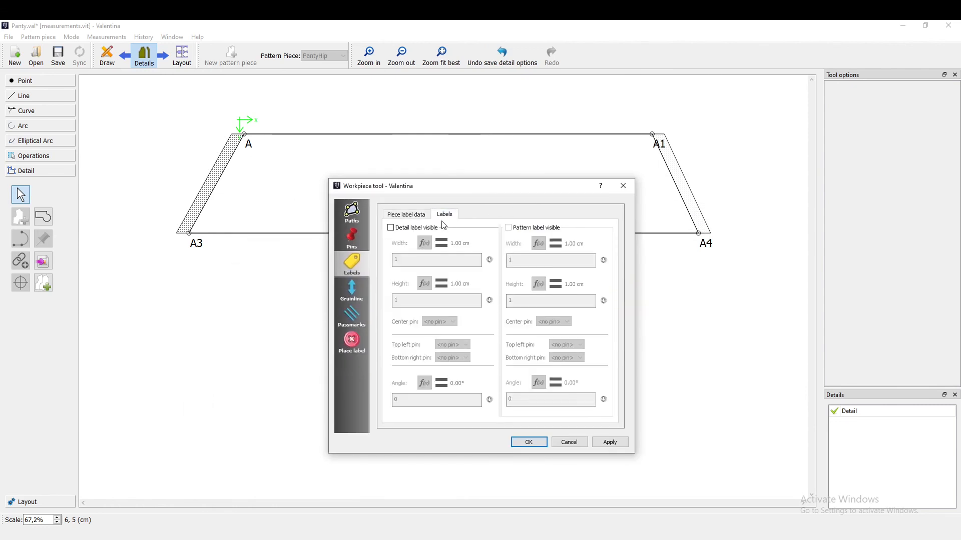
click(391, 228)
click(608, 443)
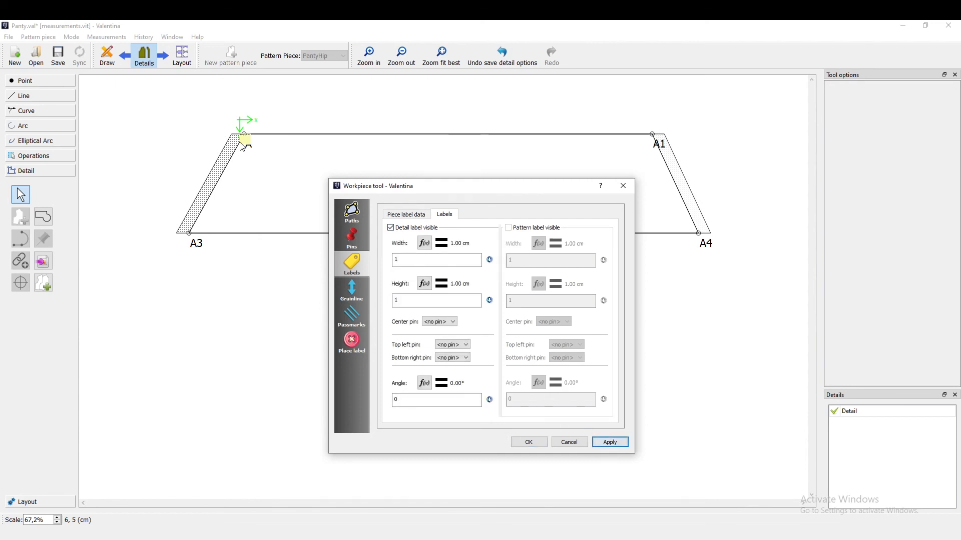
Set the detail label's size to 15 cm wide and 5 cm high and apply it.
click(405, 260)
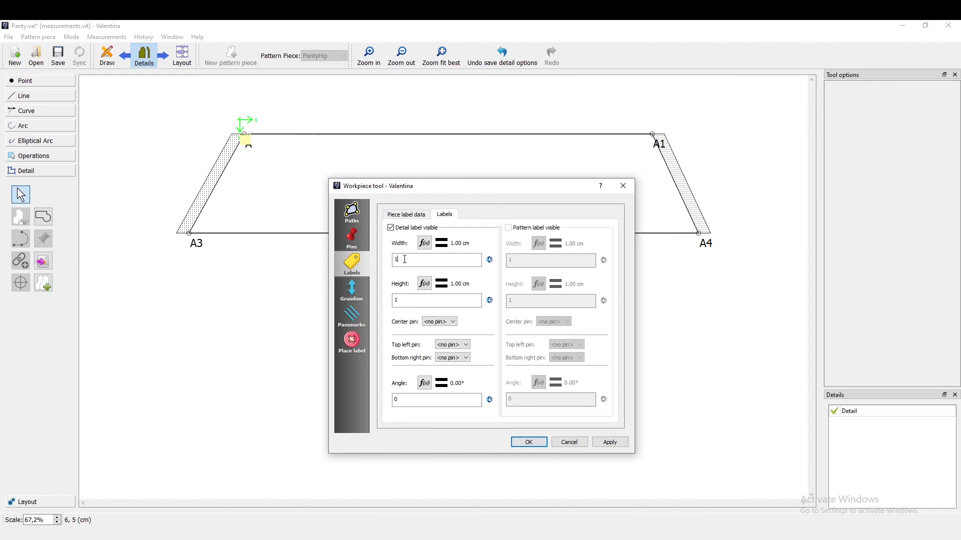
text(5)
drag(420, 296, 391, 302)
text(5)
click(610, 442)
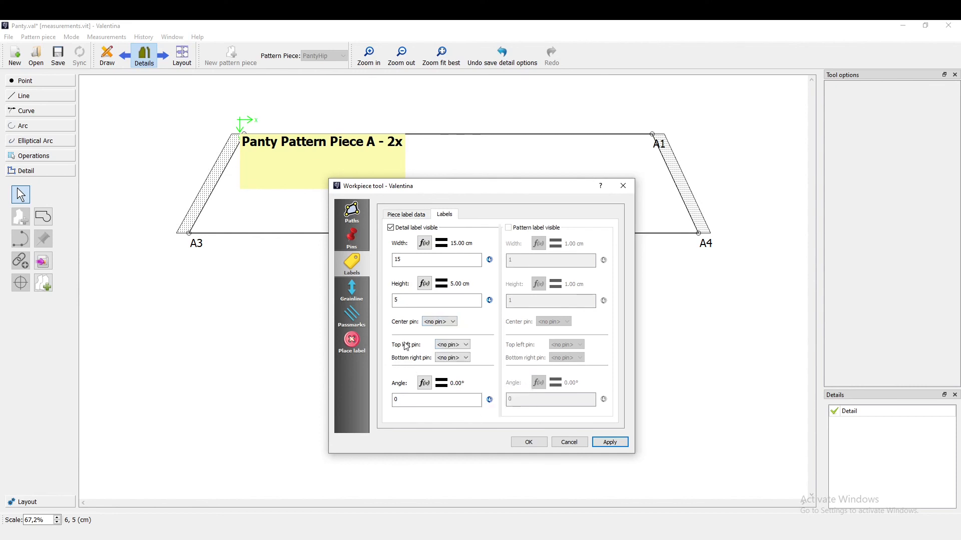
click(610, 443)
Accept the workpiece settings and move the label to the upper middle of the hip piece.
click(529, 442)
click(326, 152)
drag(326, 152, 437, 143)
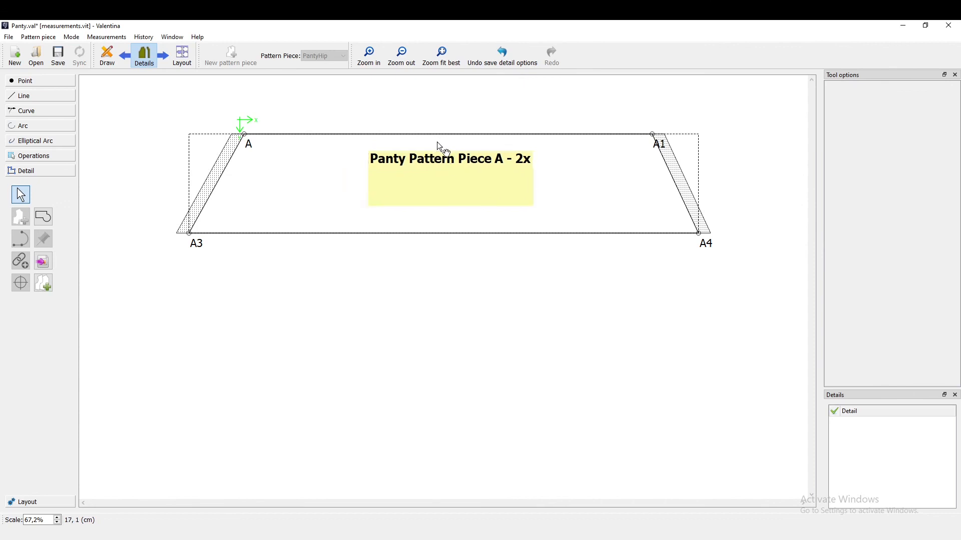
In the hip workpiece's options, make the grainline visible and set its length to 10 cm.
right_click(315, 190)
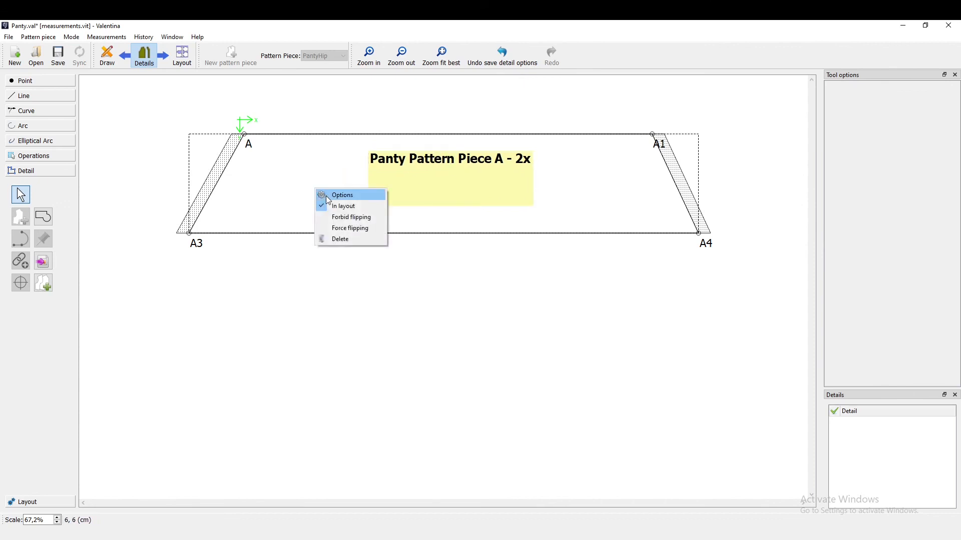
click(329, 195)
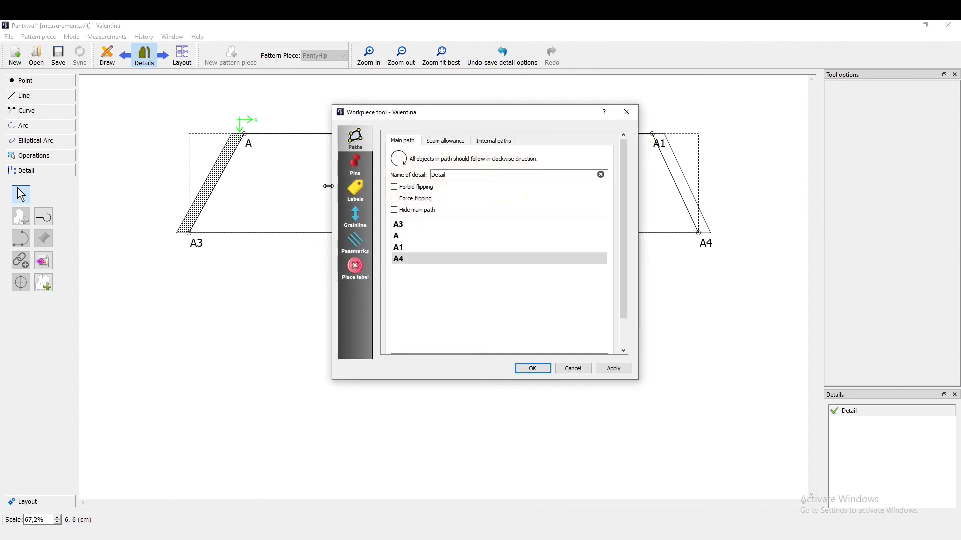
click(364, 224)
click(394, 139)
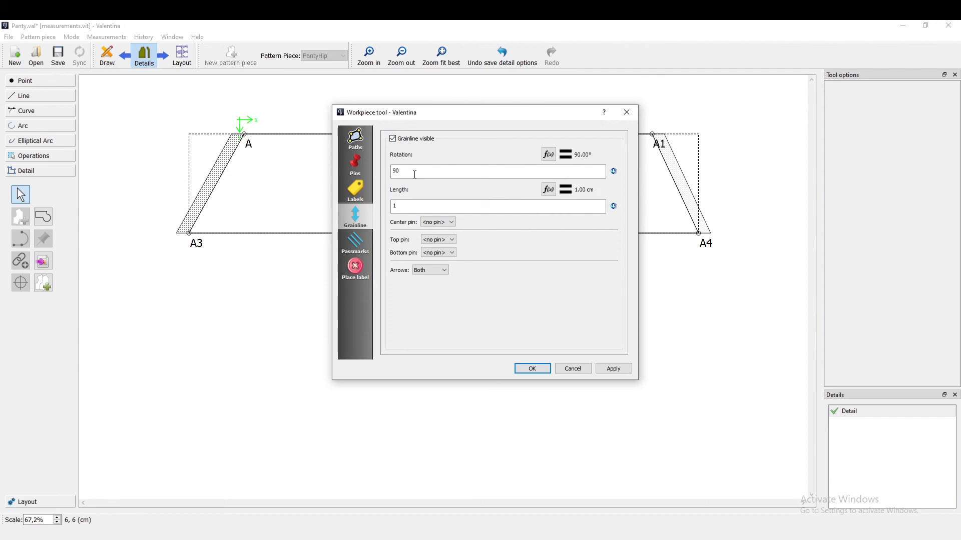
click(611, 369)
click(402, 207)
click(613, 369)
Rotate the grainline to 180° and limit its arrows to "Just rear", applying both changes.
click(417, 170)
text(18)
click(615, 368)
click(430, 270)
click(439, 294)
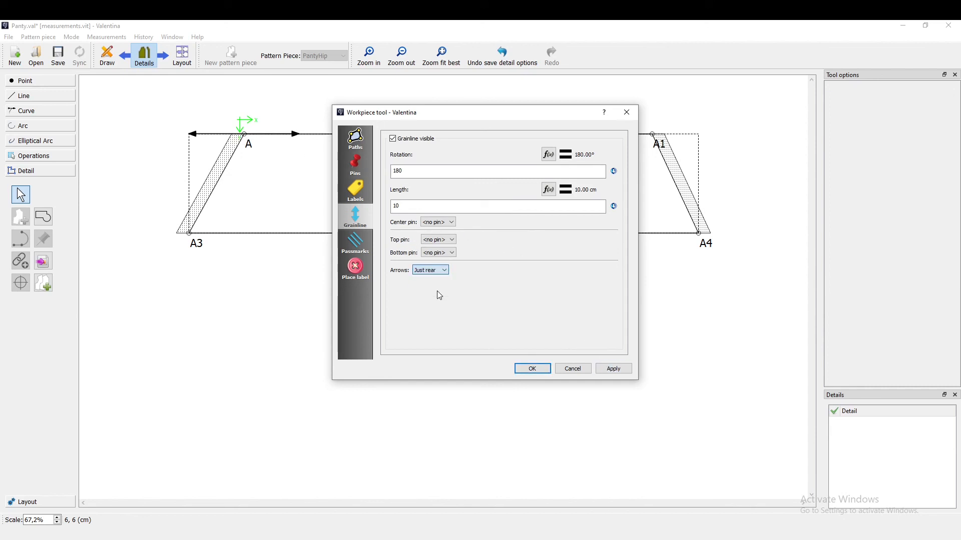
click(613, 369)
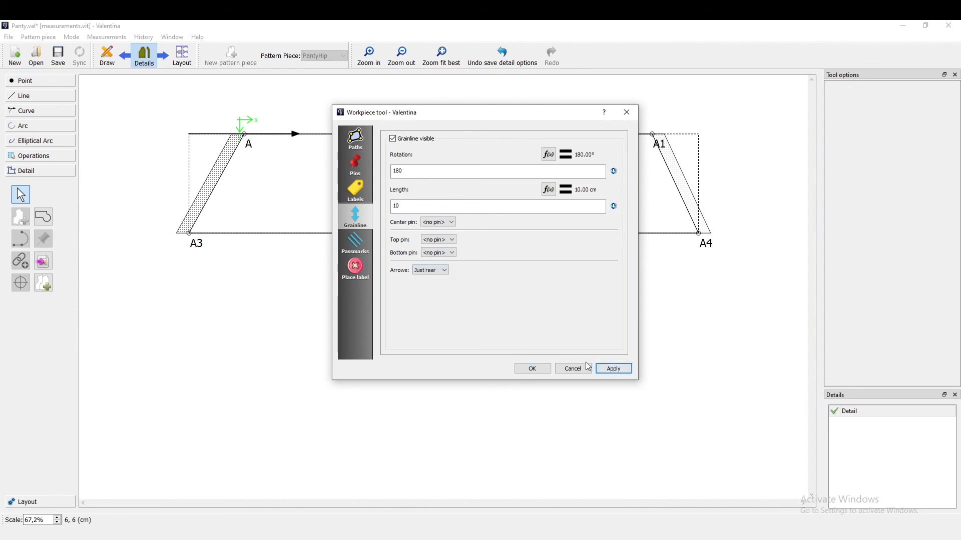
Accept the workpiece options and place the grainline inside the label area, centred beneath the label text.
click(533, 370)
drag(217, 138, 419, 194)
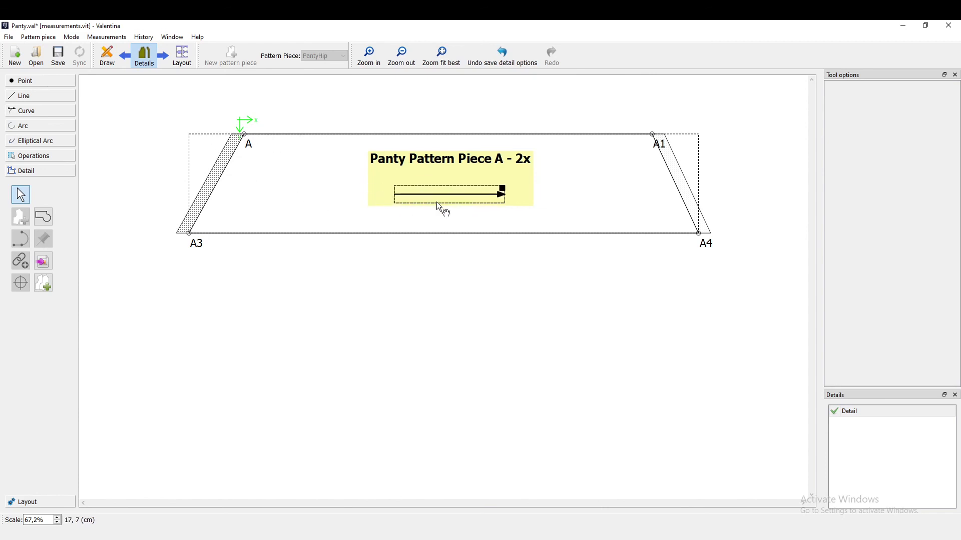
click(593, 202)
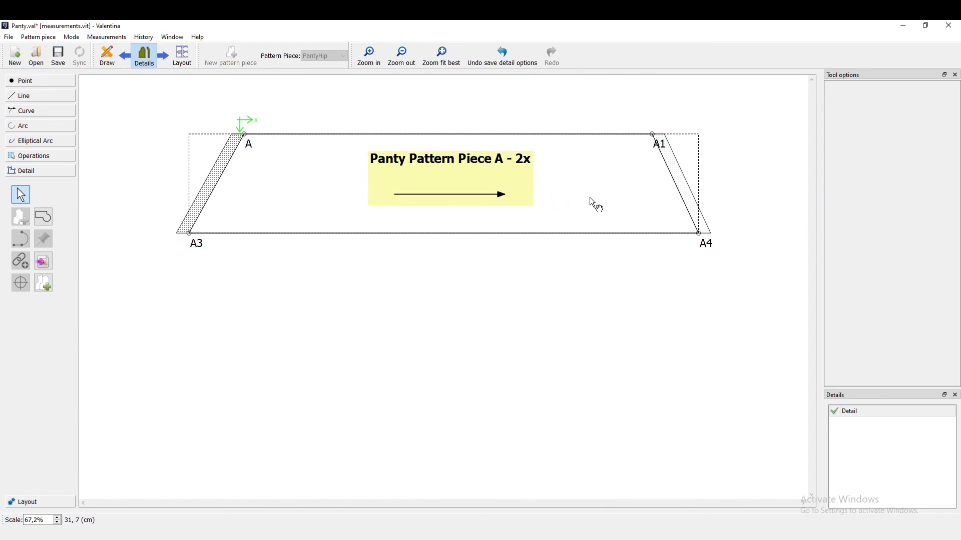